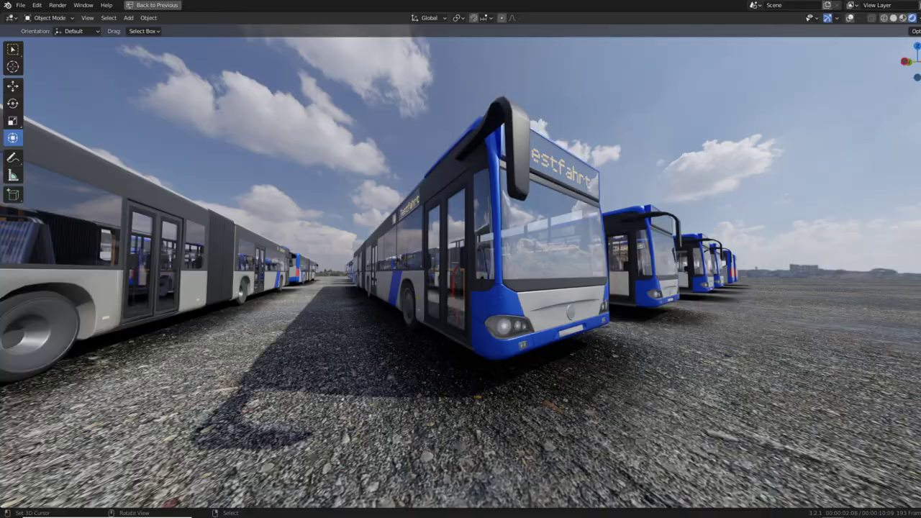
# - Orbit from an aerial view over the bus rows to beside an articulated bus, then enter Walk Navigation
pyautogui.moveTo(562, 186)
pyautogui.mouseDown(button='middle')
pyautogui.moveTo(589, 267)
pyautogui.moveTo(412, 231)
pyautogui.moveTo(408, 209)
pyautogui.mouseUp(button='middle')
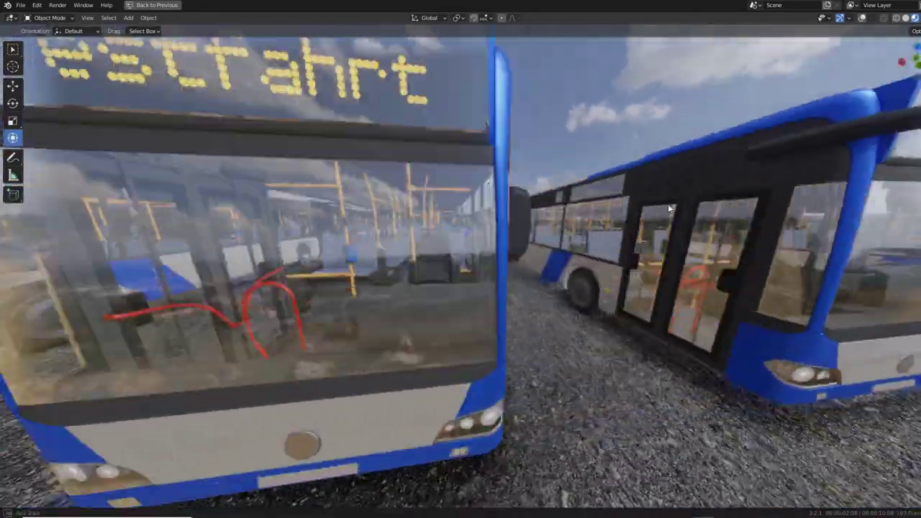
pyautogui.moveTo(455, 214); pyautogui.dragTo(662, 216, button='middle')
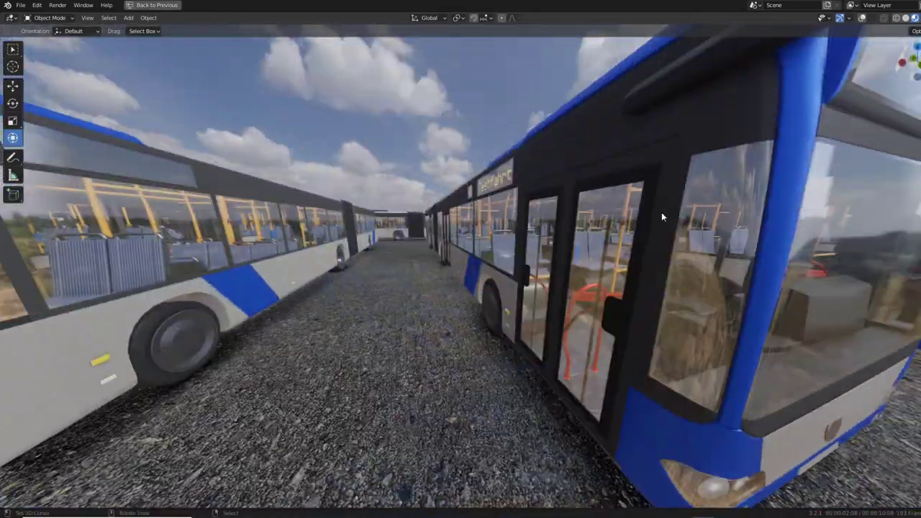
pyautogui.hotkey('shift', '`')
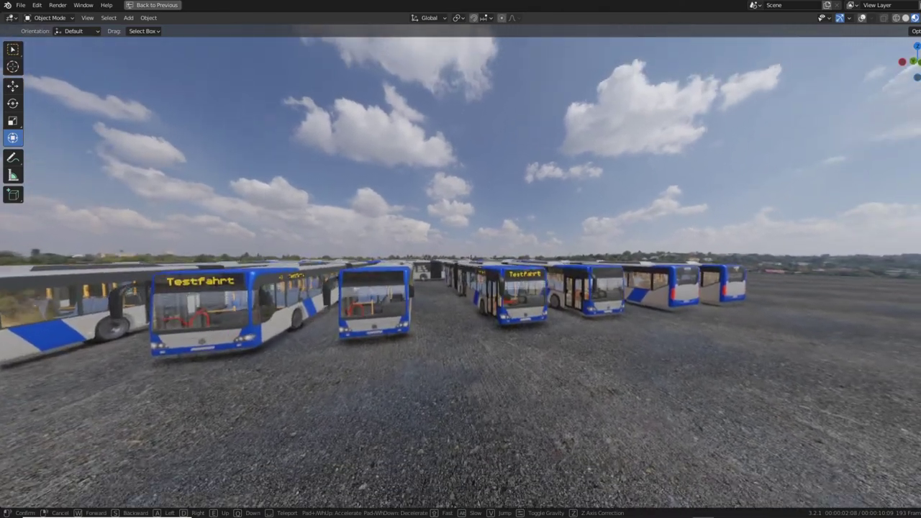
# - Walk around to the Testfahrt bus's door side and look into its interior
pyautogui.press('d')
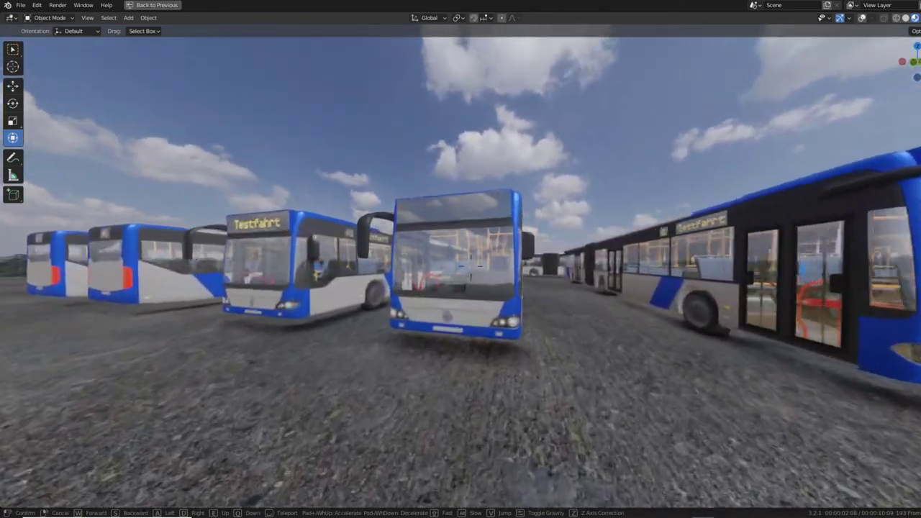
pyautogui.press('w')
pyautogui.press('w')
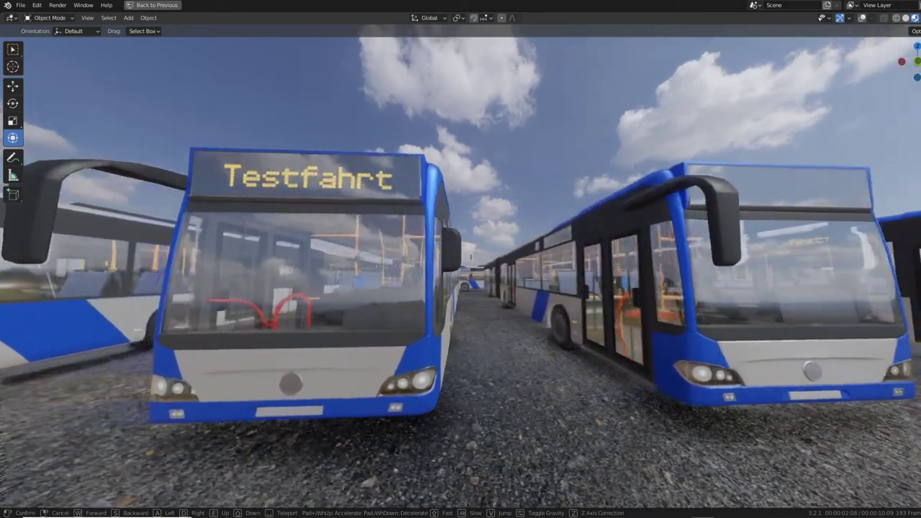
pyautogui.press('a')
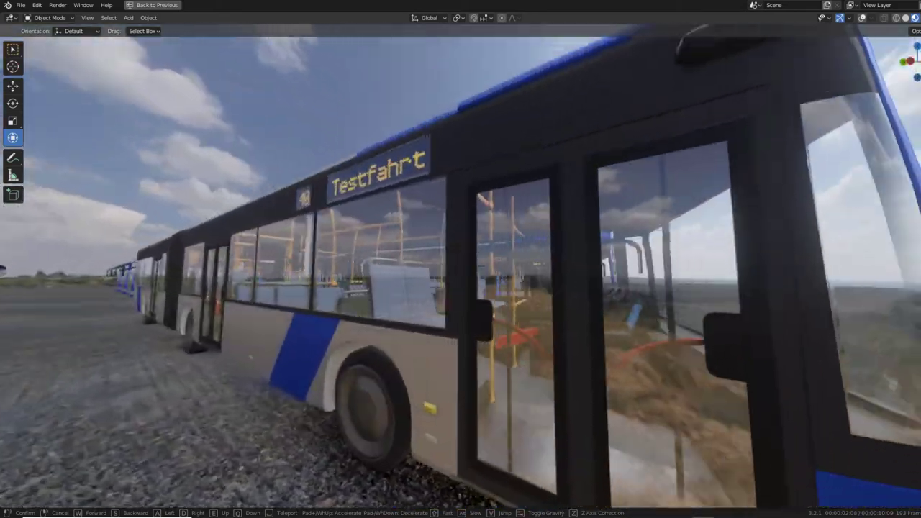
pyautogui.press('a')
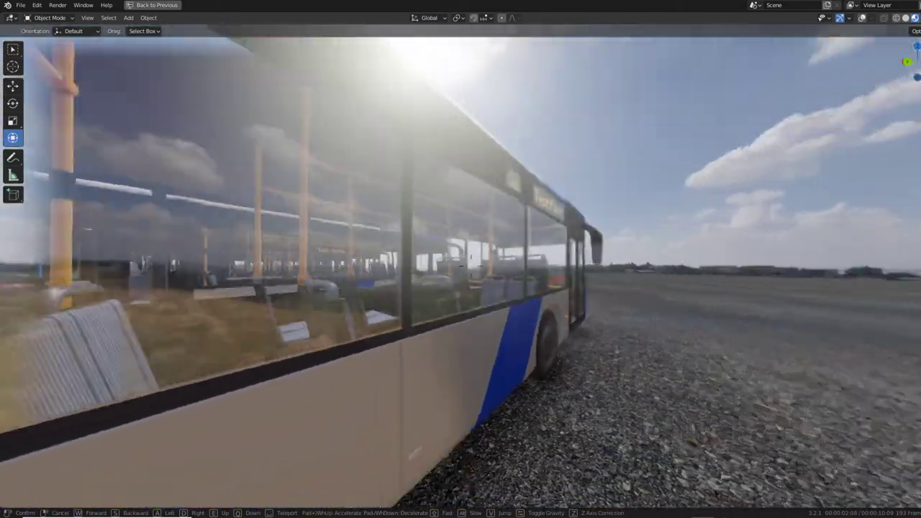
pyautogui.press('w')
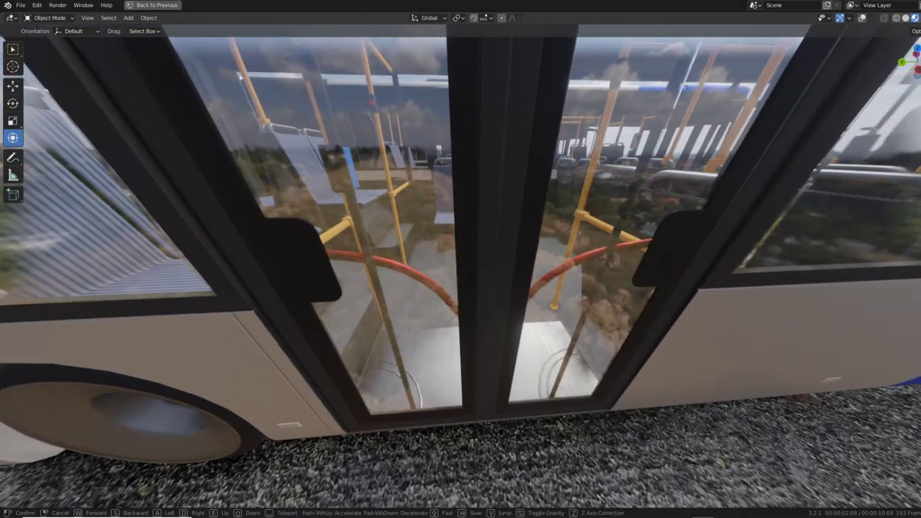
pyautogui.press('s')
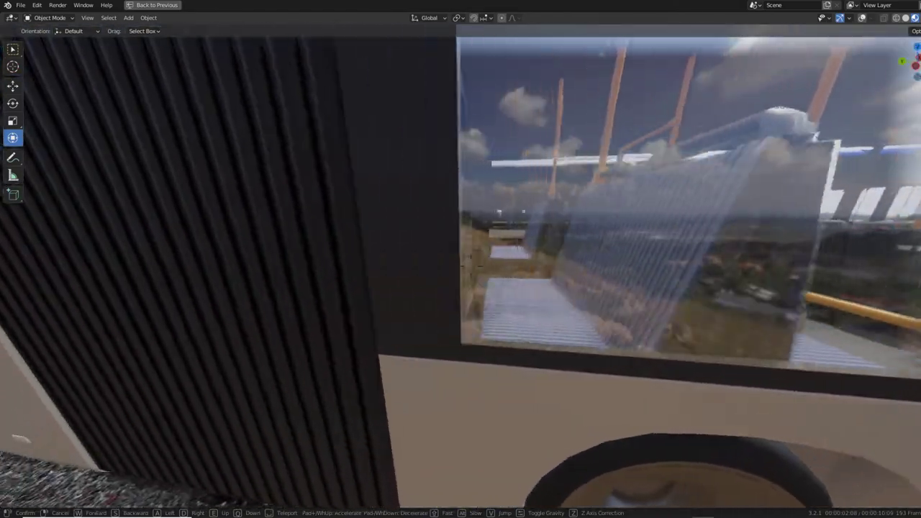
# - Move along the left side of bus 40 and pass through its wall into the articulated joint
pyautogui.press('a')
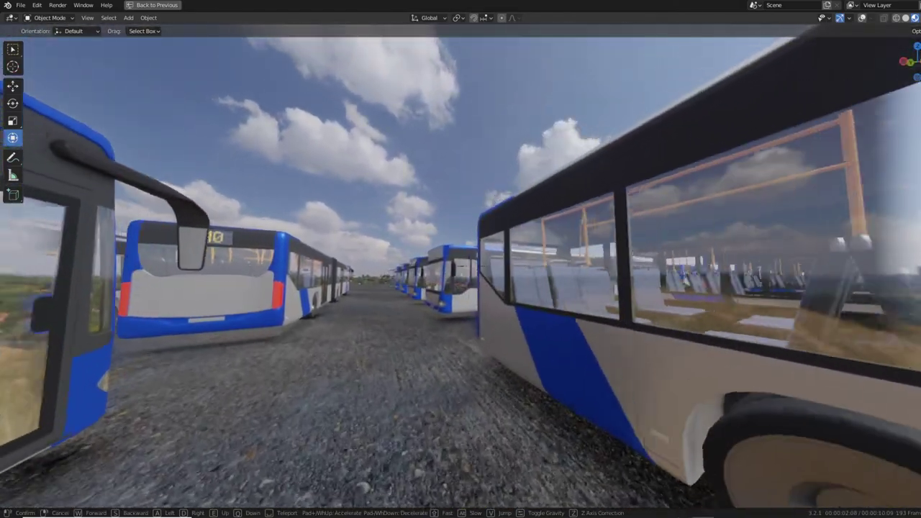
pyautogui.press('s')
pyautogui.press('a')
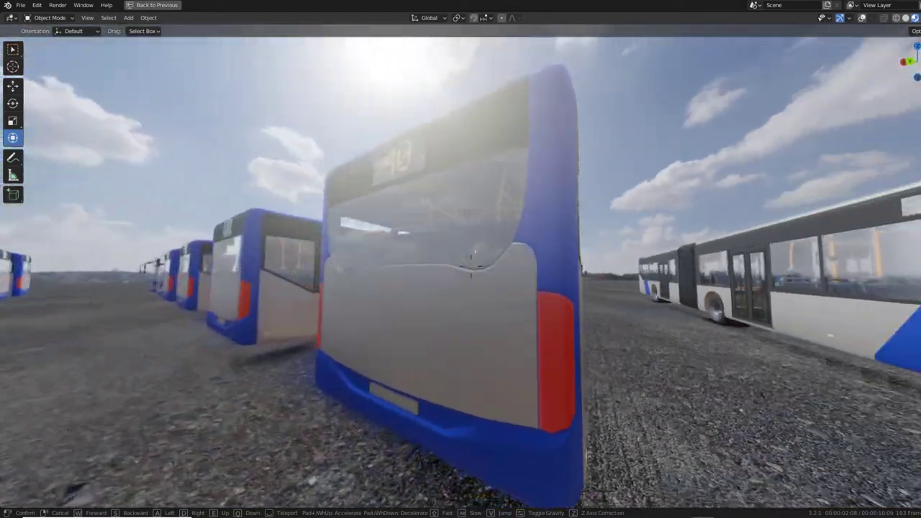
pyautogui.press('a')
pyautogui.press('w')
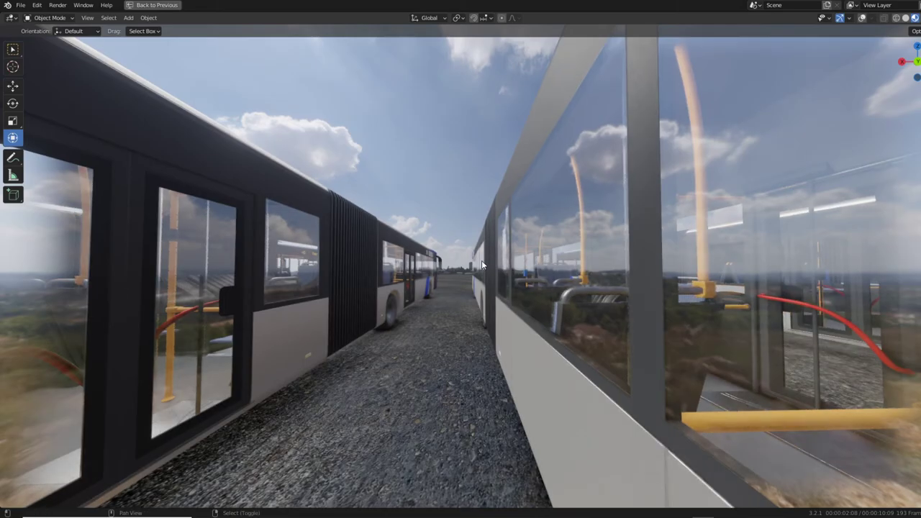
pyautogui.hotkey('shift', '`')
pyautogui.press('d')
pyautogui.press('w')
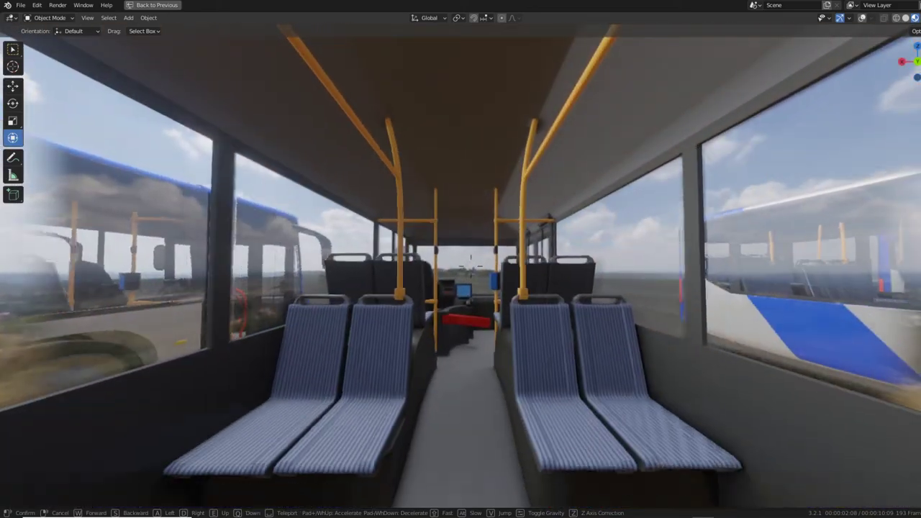
# - Walk from behind the driver's seat to the dashboard, past the blue validator, and down the aisle
pyautogui.press('s')
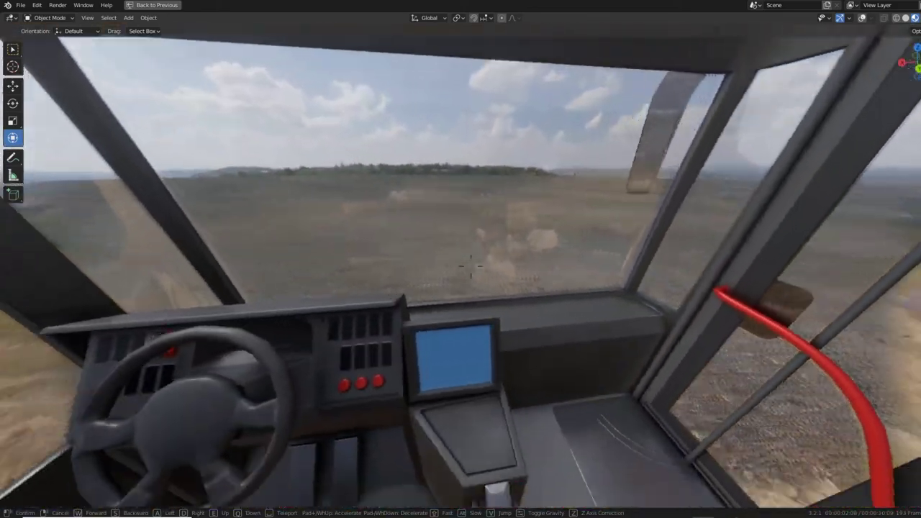
pyautogui.press('w')
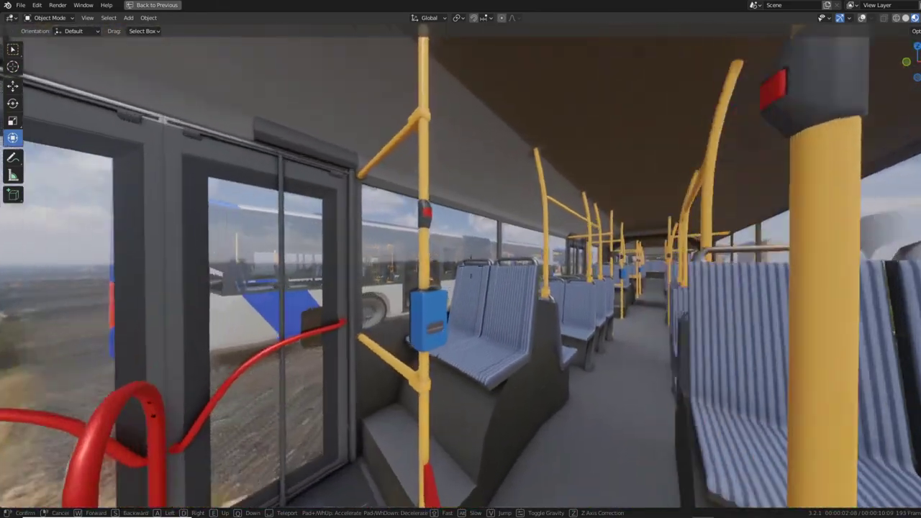
pyautogui.press('w')
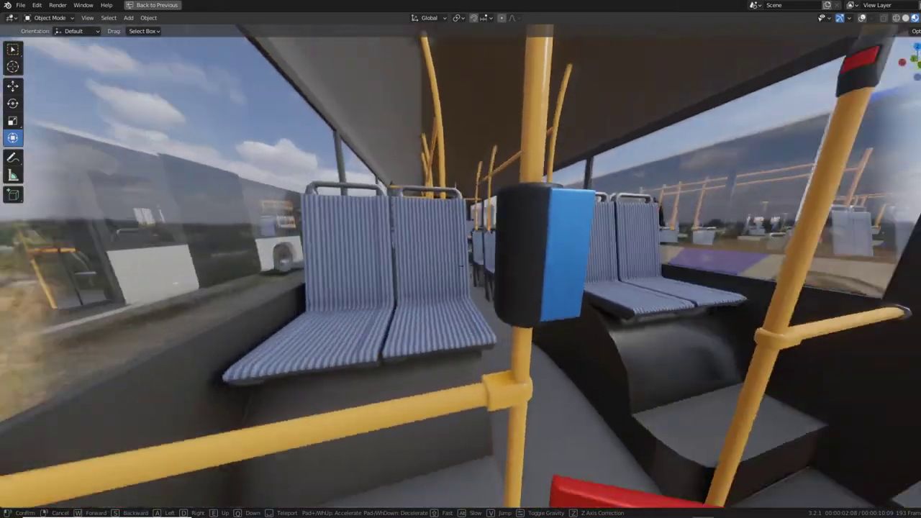
pyautogui.press('w')
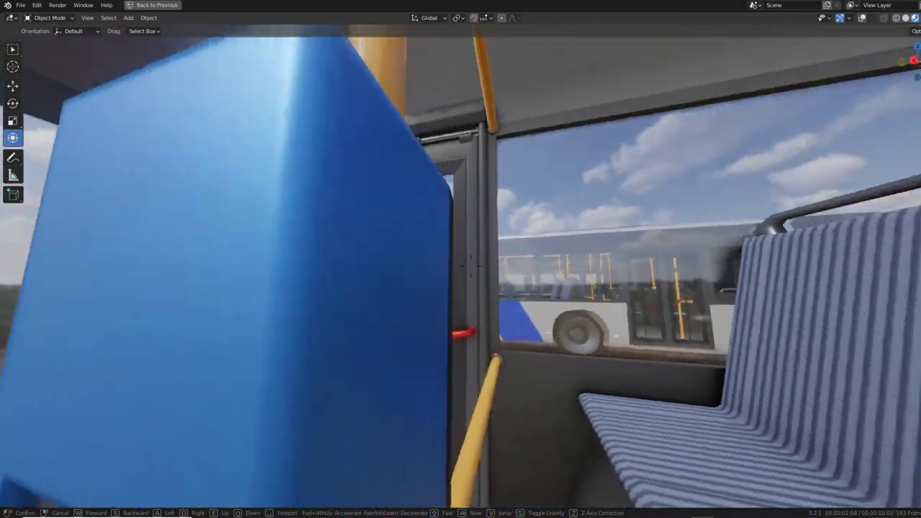
pyautogui.press('w')
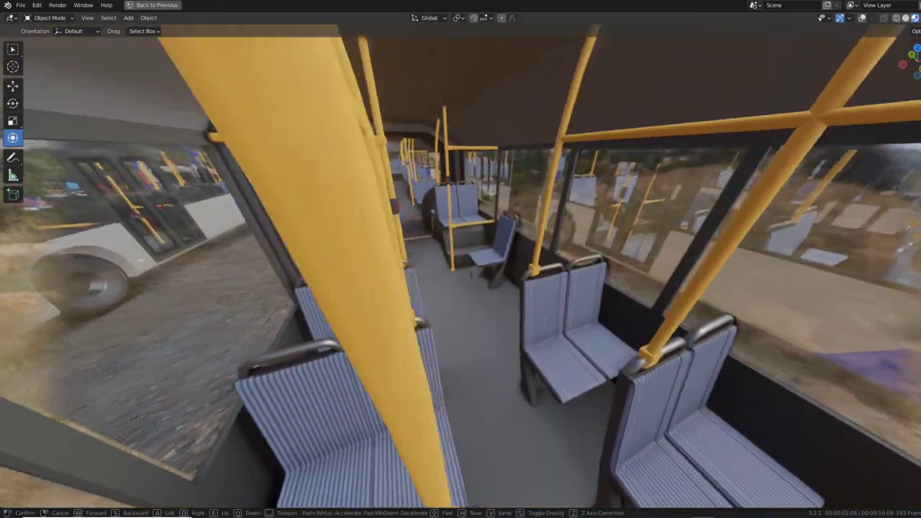
pyautogui.press('w')
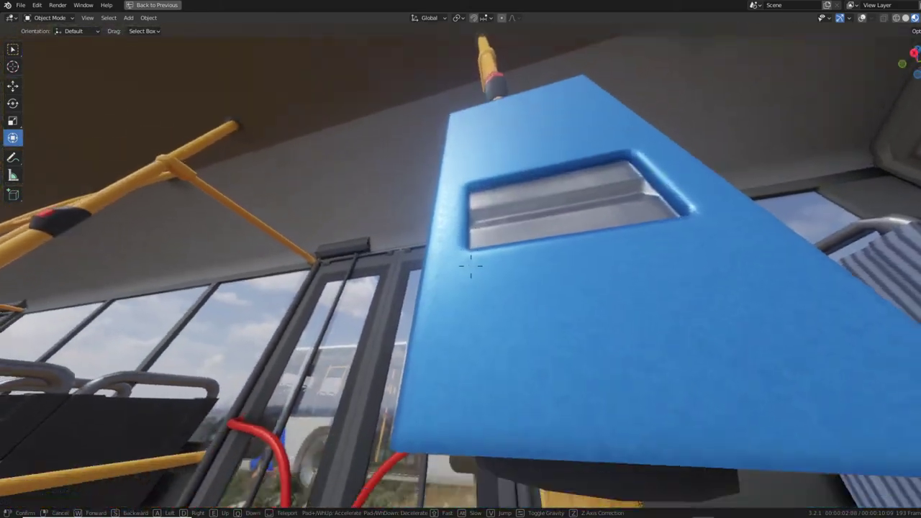
# - Walk back and forth along the aisle past poles and doors toward the rear bench seats
pyautogui.press('w')
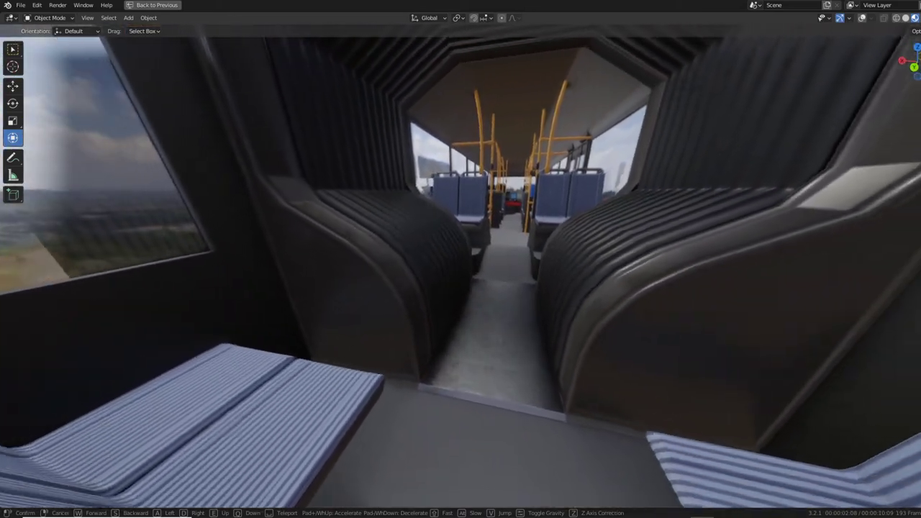
pyautogui.press('s')
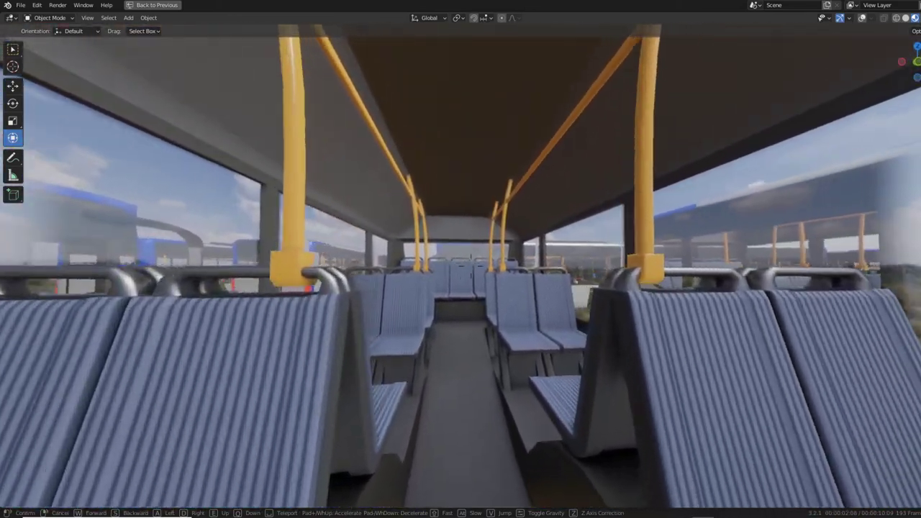
pyautogui.press('s')
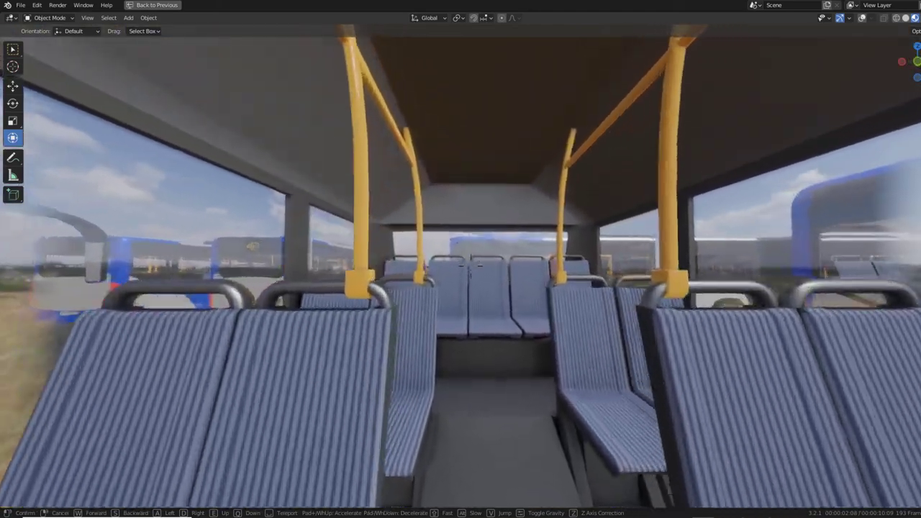
pyautogui.press('w')
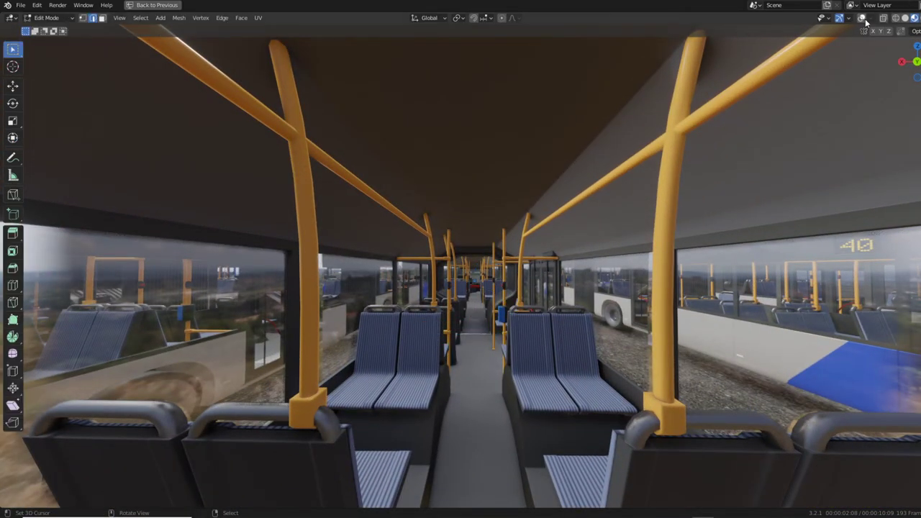
# - Walk down the aisle past windows, poles and a door, ending facing a seat and window
pyautogui.press('w')
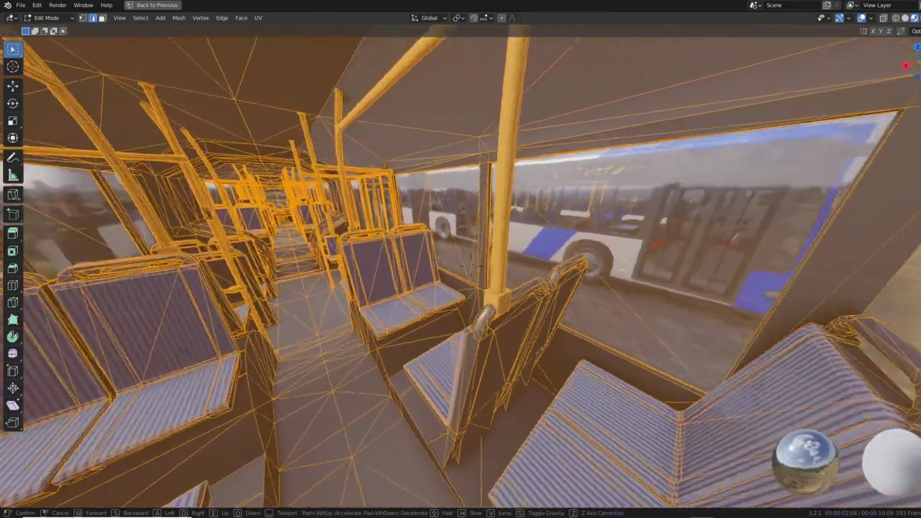
pyautogui.press('w')
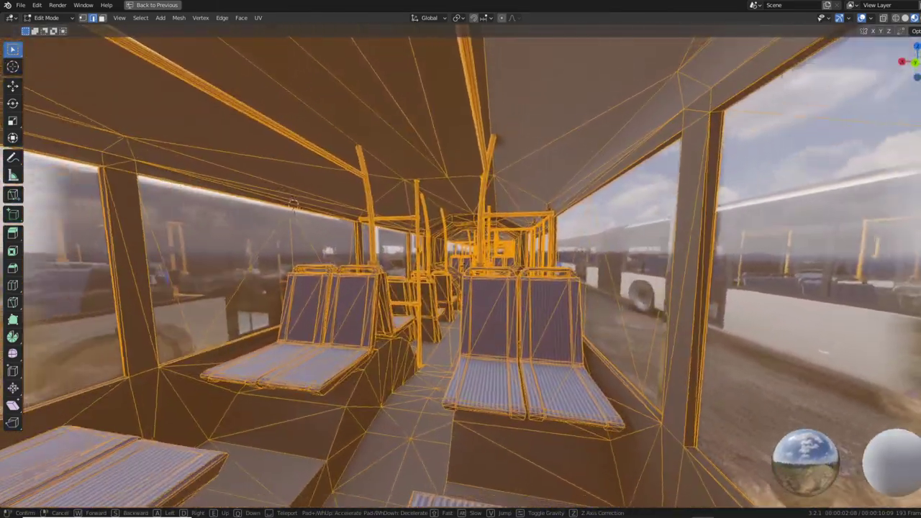
pyautogui.press('w')
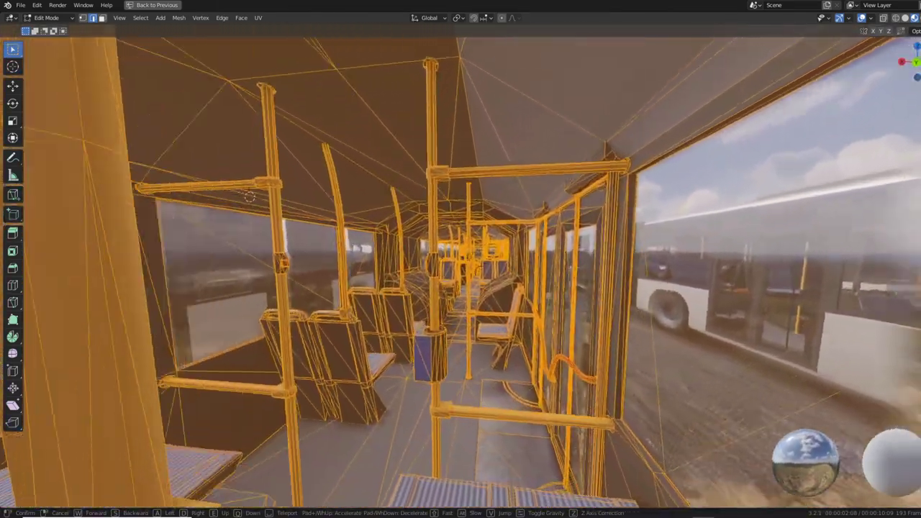
pyautogui.press('w')
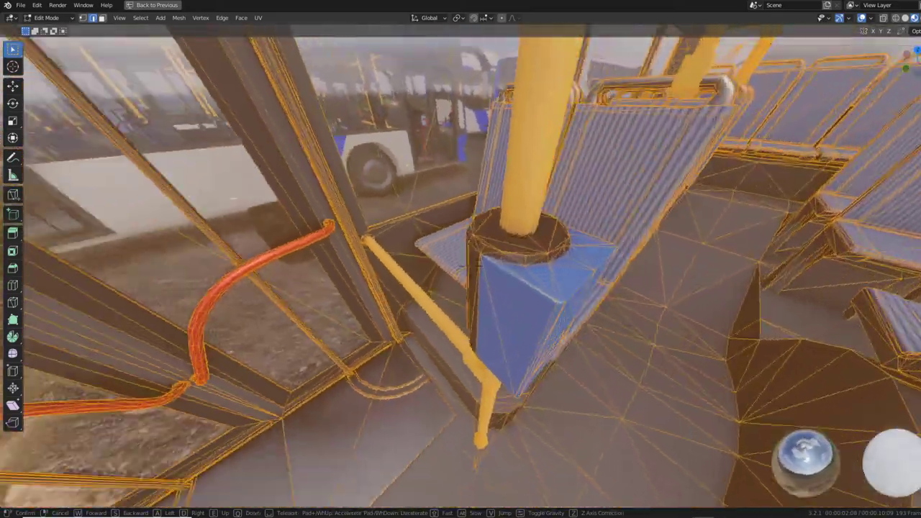
pyautogui.press('w')
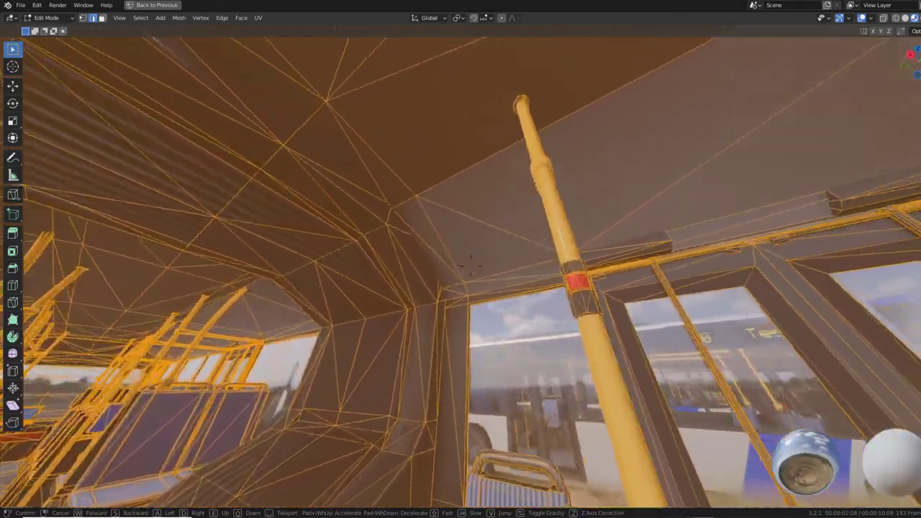
pyautogui.press('w')
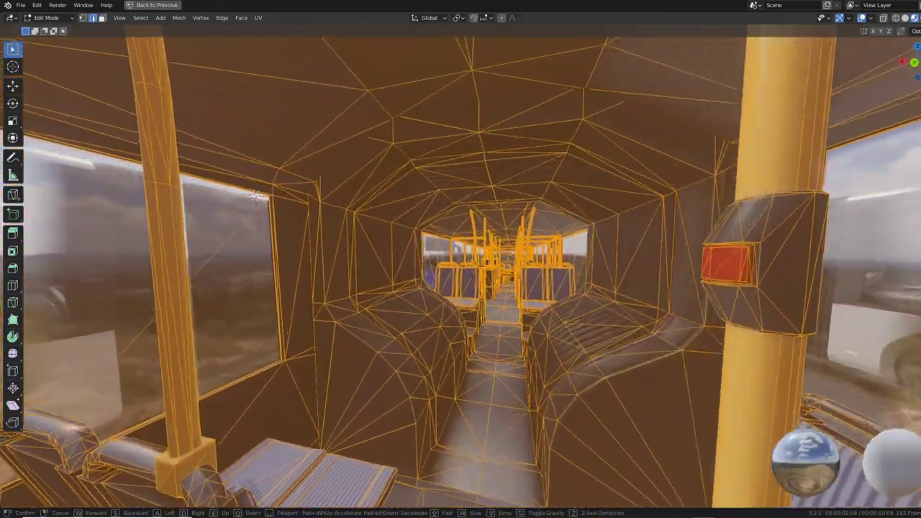
pyautogui.press('w')
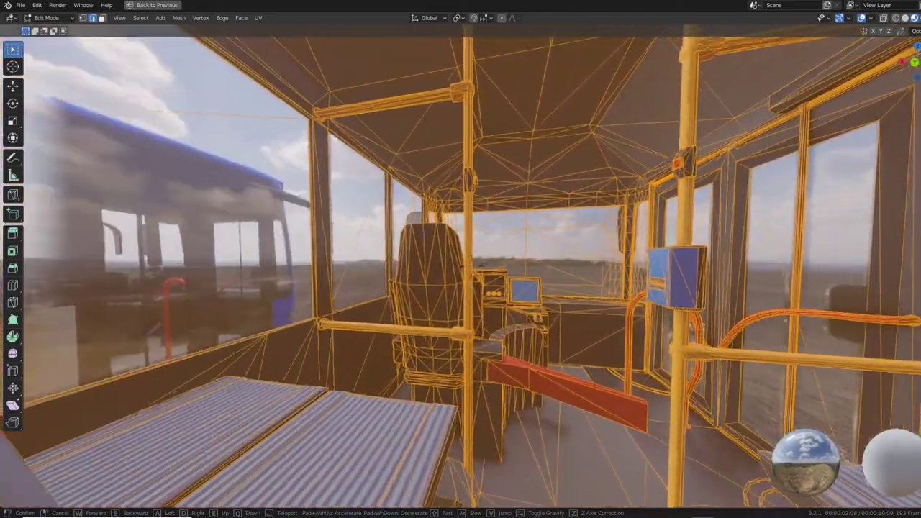
# - Inspect the driver's cab floor, dashboard, steering wheel and windshield
pyautogui.press('w')
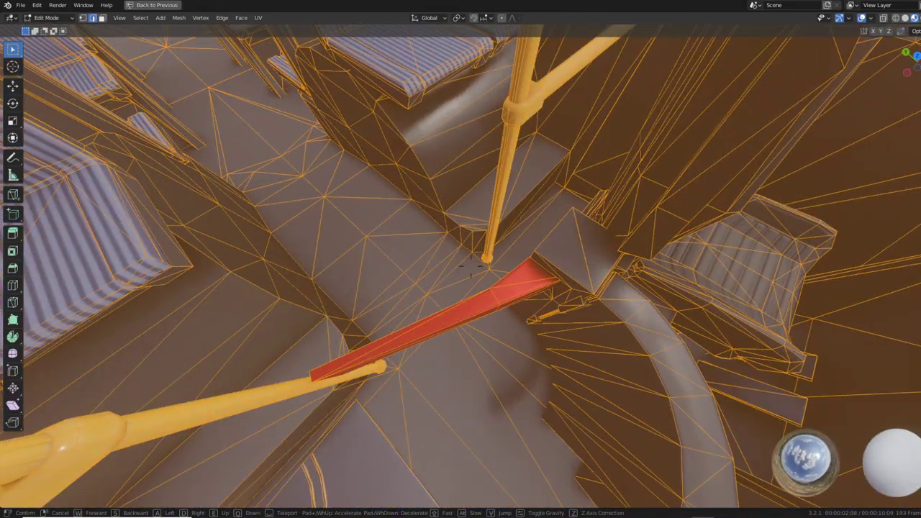
pyautogui.press('s')
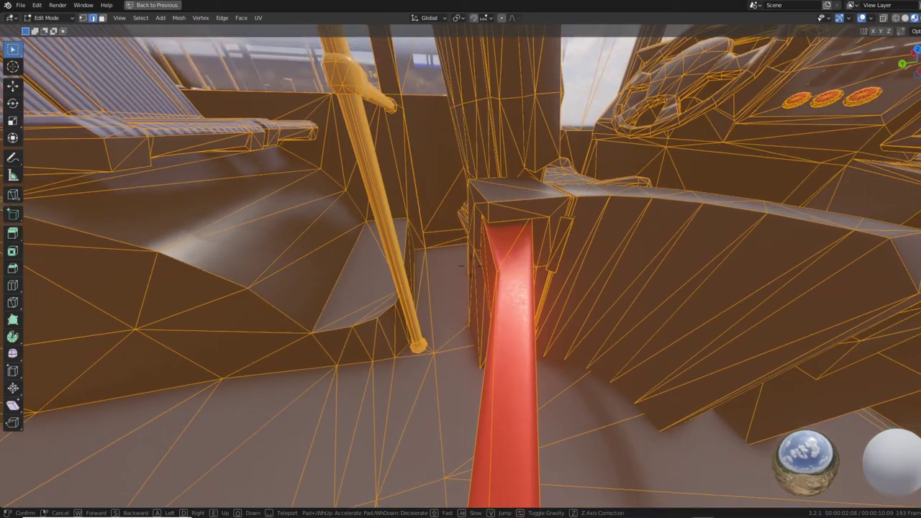
pyautogui.press('w')
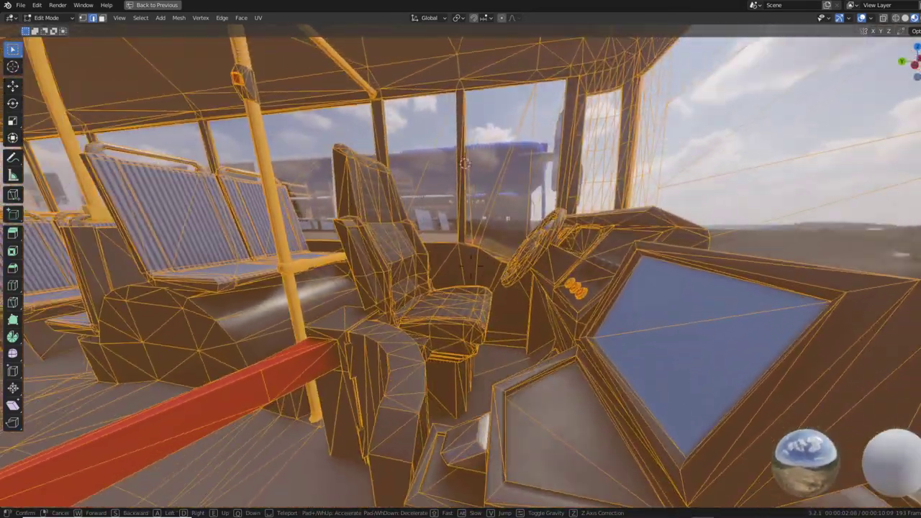
# - Circle outside the Testfahrt bus front and side, then descend to ground level among the parked buses
pyautogui.press('s')
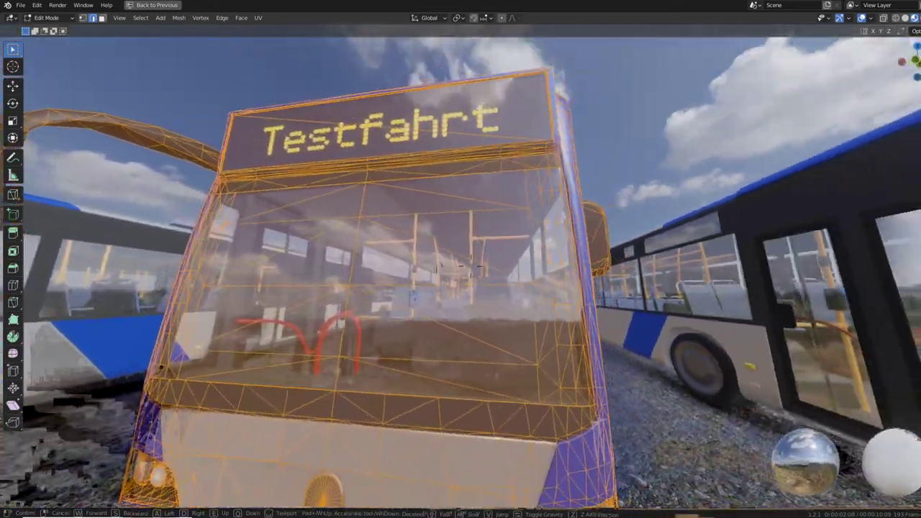
pyautogui.press('w')
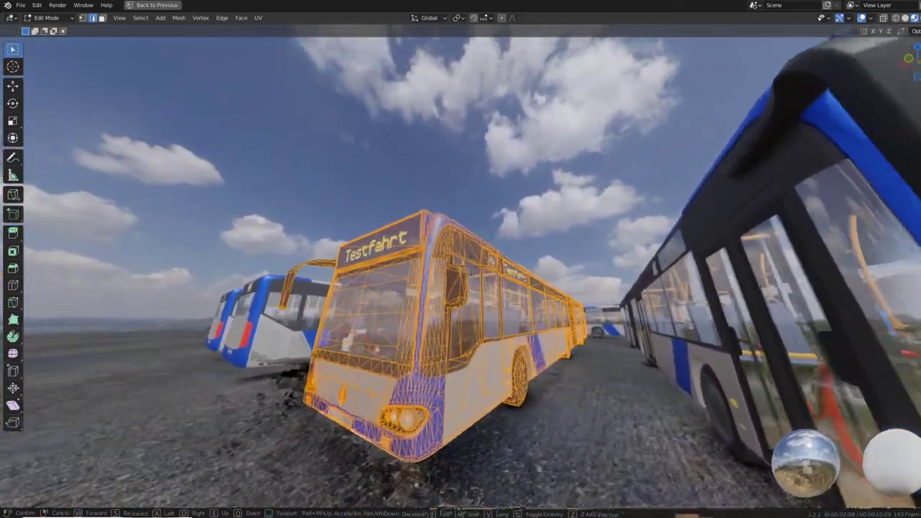
pyautogui.press('w')
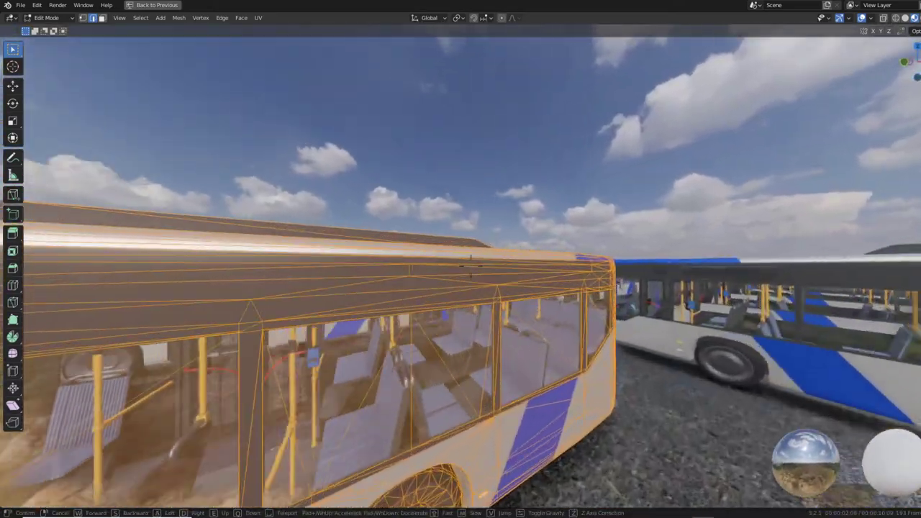
pyautogui.press('s')
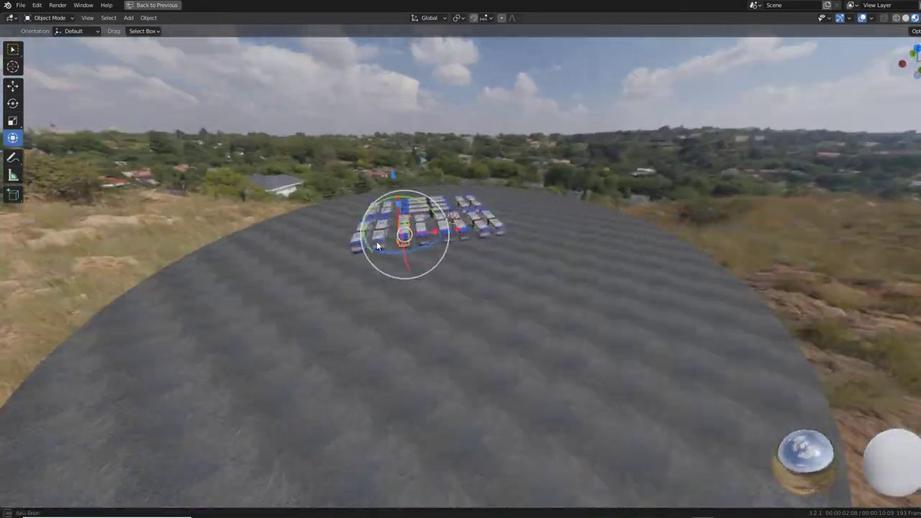
pyautogui.press('w')
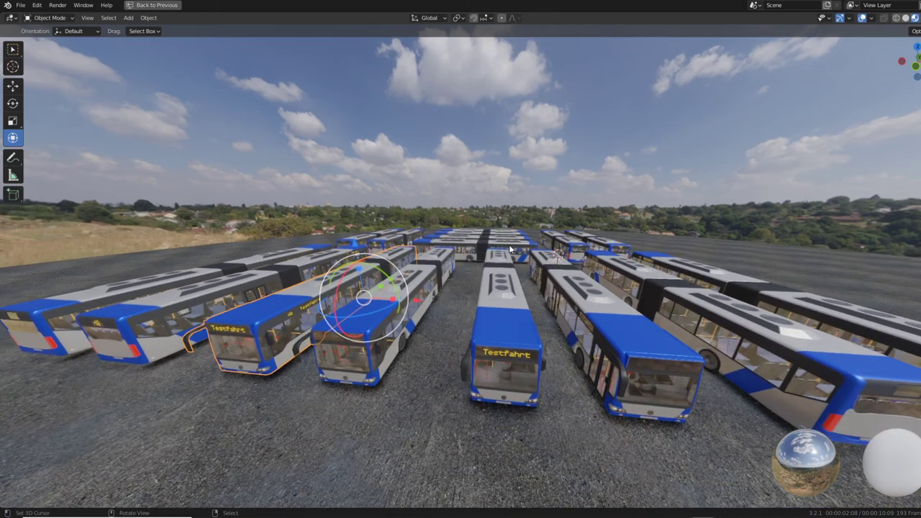
# - Restore the Shading layout and preview the City_Bus_Col texture on the buses at eye level
pyautogui.hotkey('ctrl', 'space')
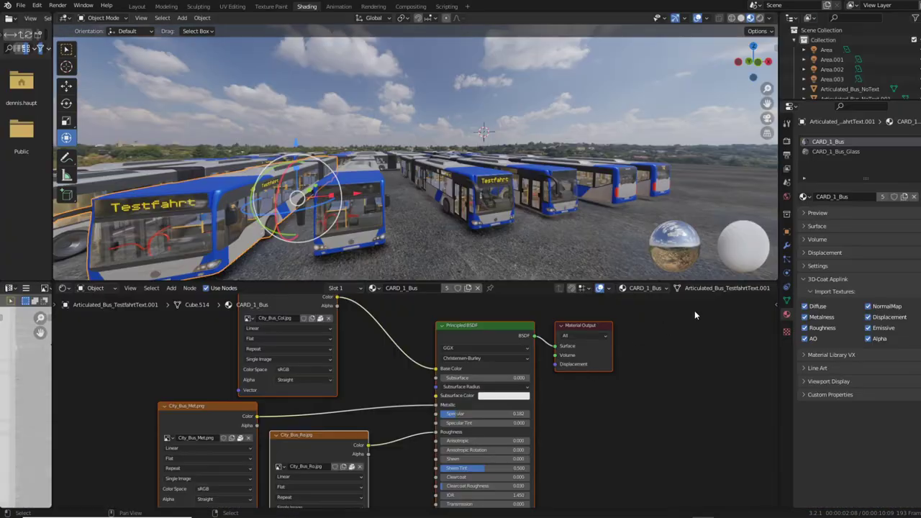
pyautogui.scroll(3, 480, 213)
pyautogui.moveTo(487, 241); pyautogui.dragTo(483, 227, button='middle')
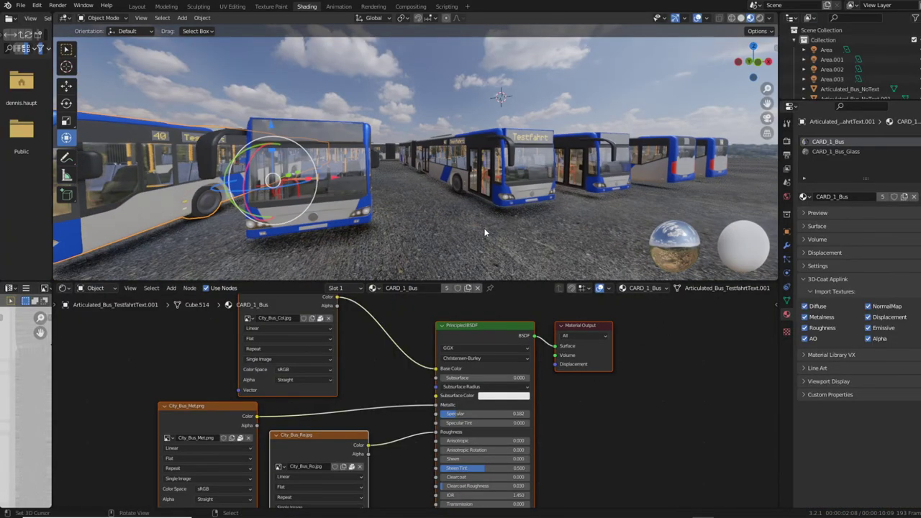
pyautogui.moveTo(420, 331); pyautogui.dragTo(377, 342, button='middle')
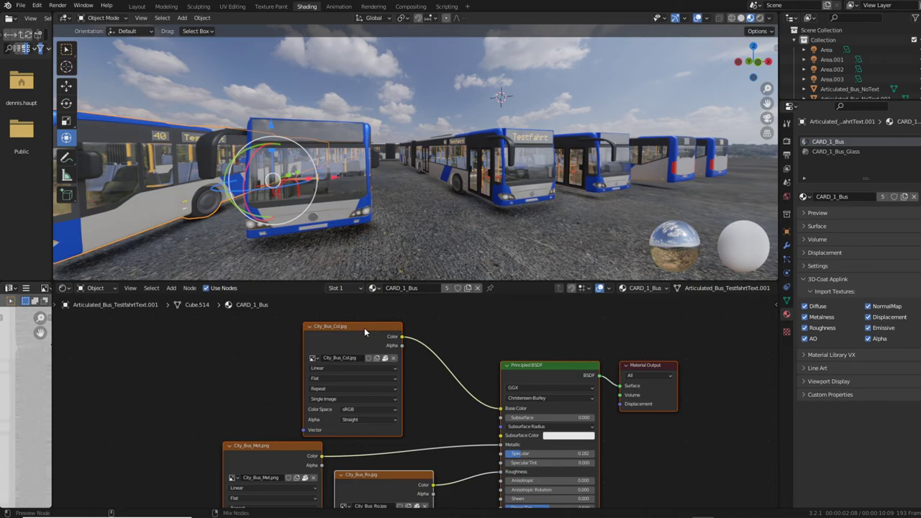
pyautogui.keyDown('ctrl'); pyautogui.keyDown('shift'); pyautogui.click(364, 327); pyautogui.keyUp('shift'); pyautogui.keyUp('ctrl')
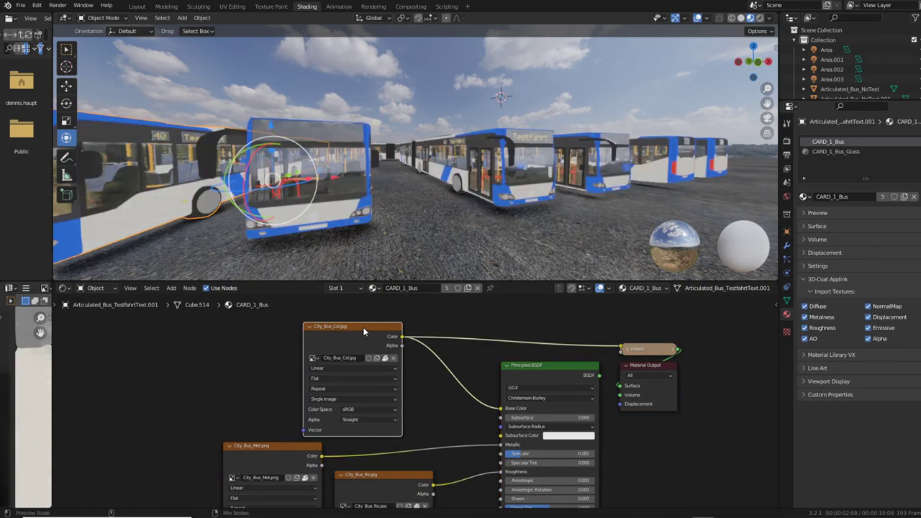
pyautogui.moveTo(514, 155)
pyautogui.mouseDown(button='middle')
pyautogui.moveTo(541, 137)
pyautogui.moveTo(476, 140)
pyautogui.moveTo(461, 163)
pyautogui.mouseUp(button='middle')
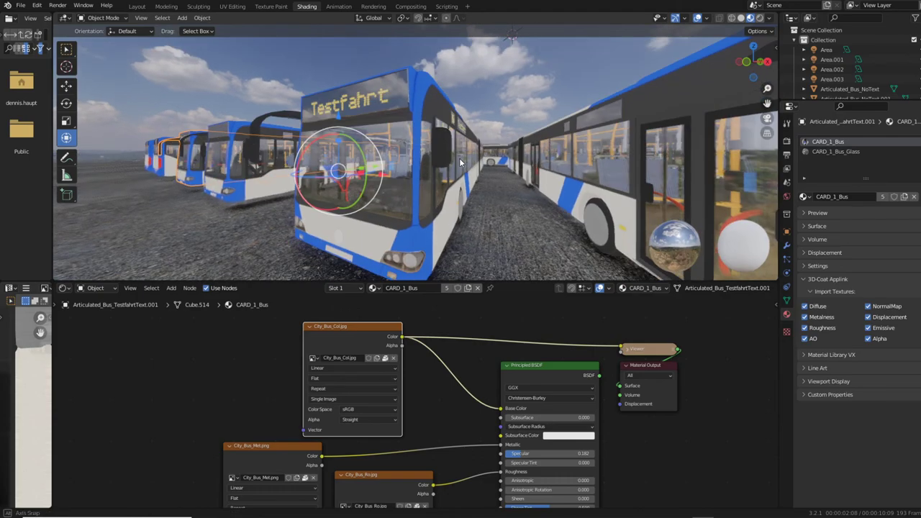
# - Preview the metallic texture, widen the image editor, then switch the preview back to City_Bus_Col
pyautogui.keyDown('ctrl'); pyautogui.keyDown('shift'); pyautogui.click(250, 450); pyautogui.keyUp('shift'); pyautogui.keyUp('ctrl')
pyautogui.moveTo(250, 449); pyautogui.dragTo(302, 379, button='middle')
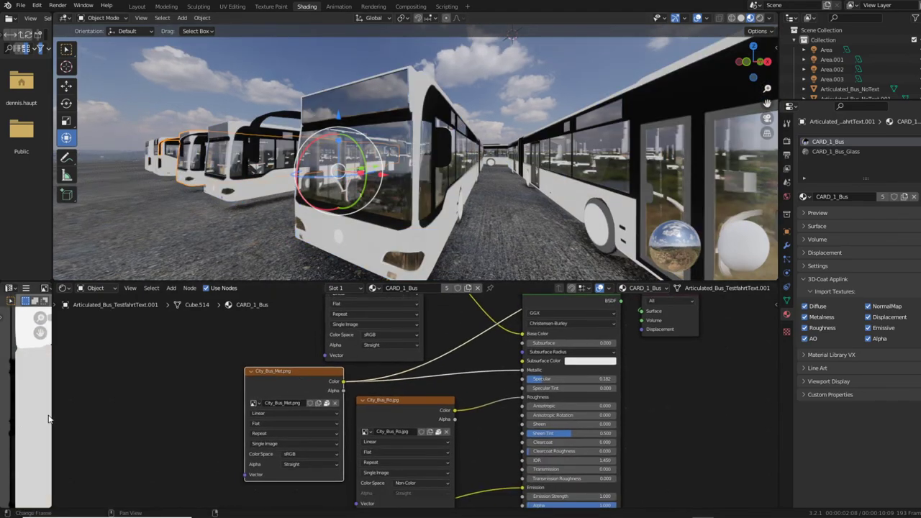
pyautogui.moveTo(54, 414); pyautogui.dragTo(299, 388)
pyautogui.scroll(-4, 166, 408)
pyautogui.scroll(-2, 166, 408)
pyautogui.scroll(1, 166, 408)
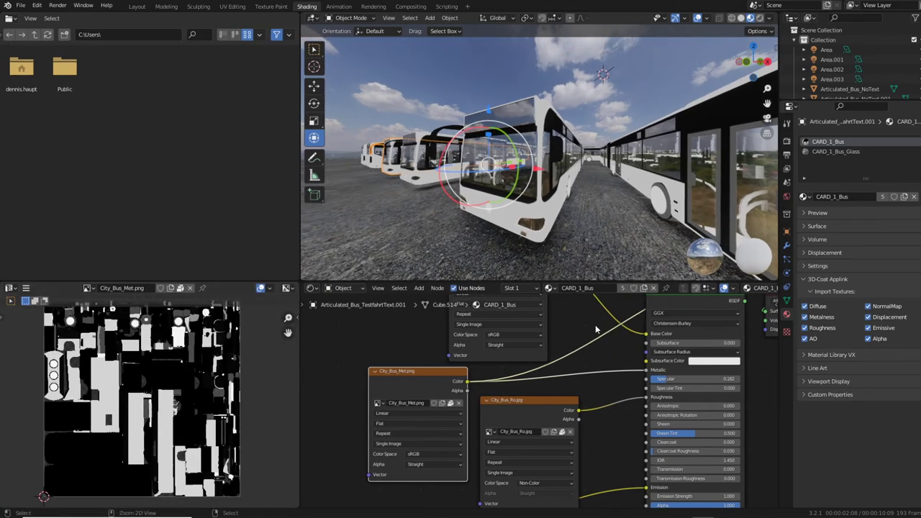
pyautogui.moveTo(544, 308); pyautogui.dragTo(549, 374, button='middle')
pyautogui.keyDown('ctrl'); pyautogui.keyDown('shift'); pyautogui.click(512, 317); pyautogui.keyUp('shift'); pyautogui.keyUp('ctrl')
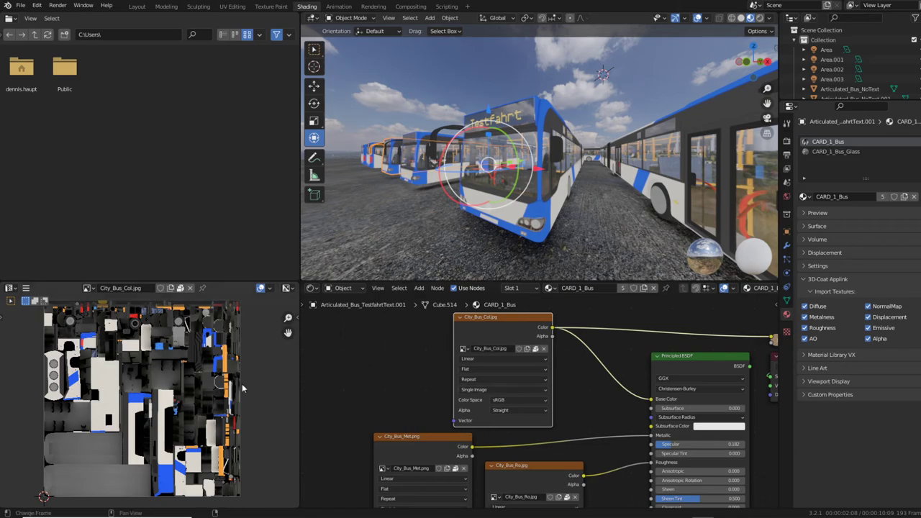
# - Select all bus UVs in Edit Mode and inspect them over City_Bus_Col in the maximized UV Editor, then return to Object Mode
pyautogui.press('Tab')
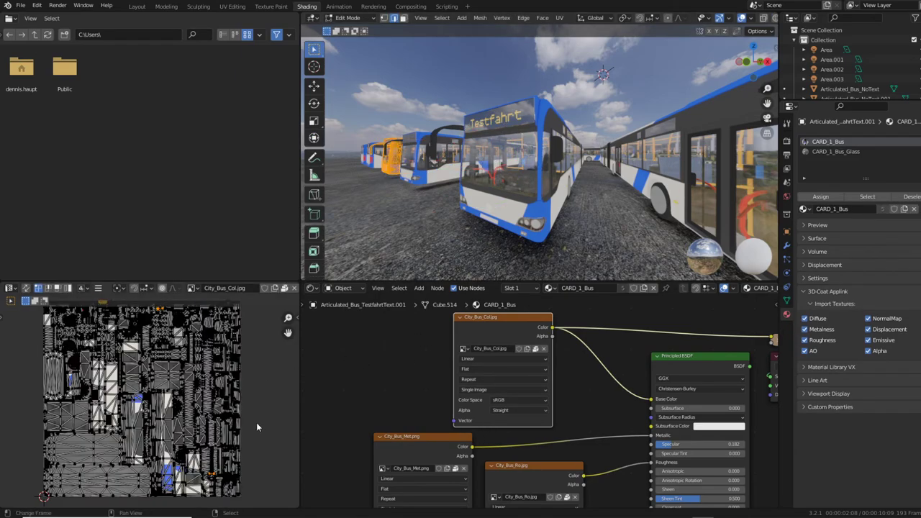
pyautogui.hotkey('ctrl', 'space')
pyautogui.press('a')
pyautogui.scroll(5, 513, 192)
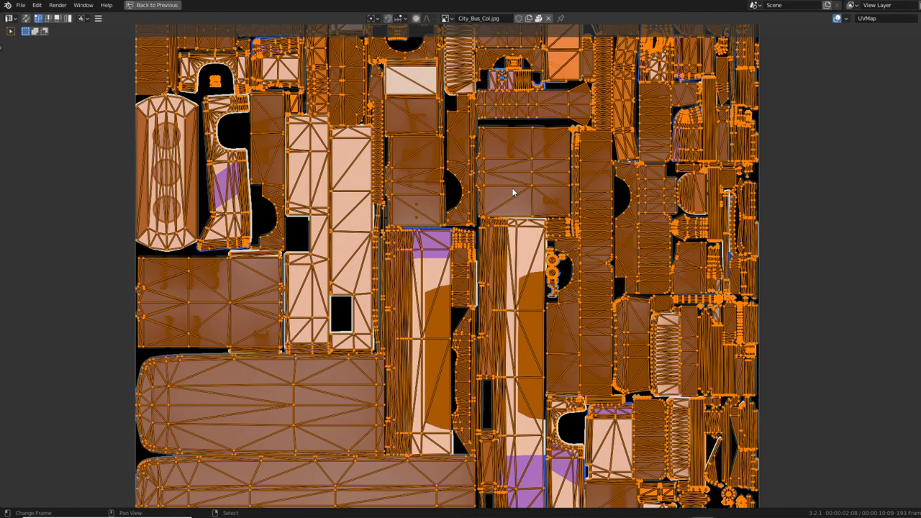
pyautogui.scroll(-3, 513, 192)
pyautogui.scroll(4, 512, 192)
pyautogui.scroll(-2, 468, 252)
pyautogui.moveTo(481, 328)
pyautogui.mouseDown(button='middle')
pyautogui.moveTo(410, 318)
pyautogui.moveTo(405, 244)
pyautogui.moveTo(545, 348)
pyautogui.mouseUp(button='middle')
pyautogui.scroll(-2, 411, 319)
pyautogui.scroll(3, 411, 319)
pyautogui.hotkey('ctrl', 'space')
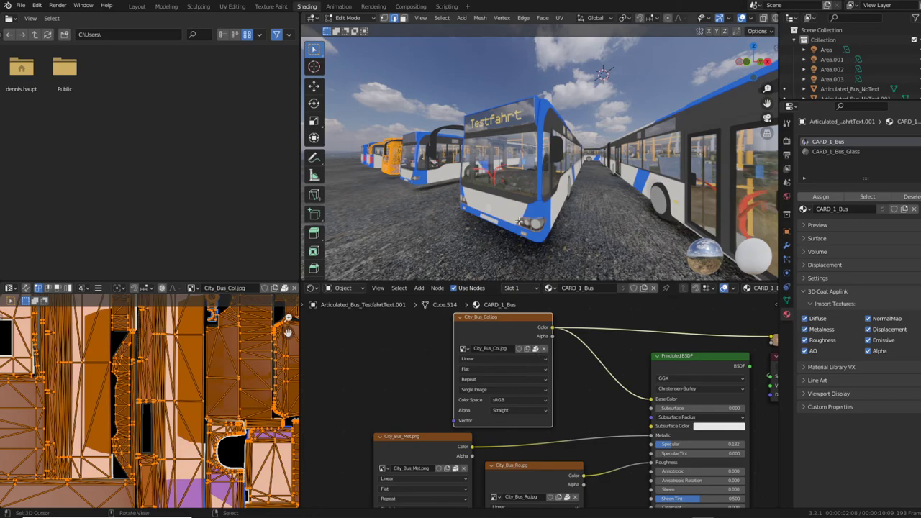
pyautogui.press('Tab')
# - Preview the metallic and roughness textures on the buses, collapsing the left area for more room
pyautogui.click(433, 435)
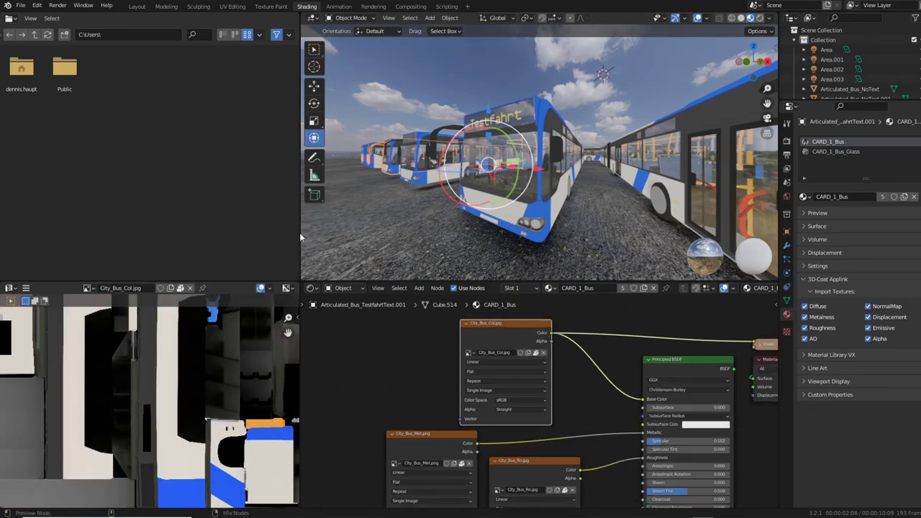
pyautogui.moveTo(300, 233); pyautogui.dragTo(3, 298)
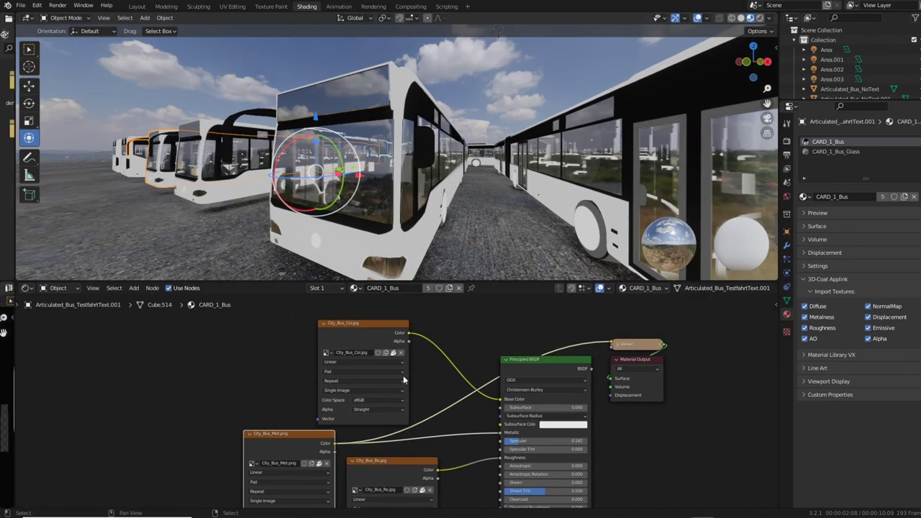
pyautogui.scroll(-3, 403, 379)
pyautogui.click(420, 389)
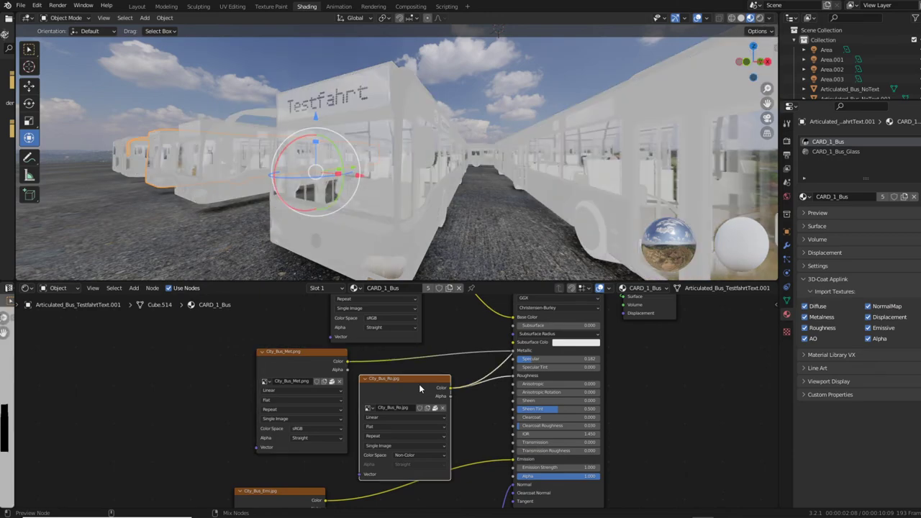
pyautogui.moveTo(271, 501); pyautogui.dragTo(323, 451, button='middle')
# - Preview the emission and normal maps, then collapse the side panels to widen the viewport
pyautogui.keyDown('ctrl'); pyautogui.keyDown('shift'); pyautogui.click(327, 441); pyautogui.keyUp('shift'); pyautogui.keyUp('ctrl')
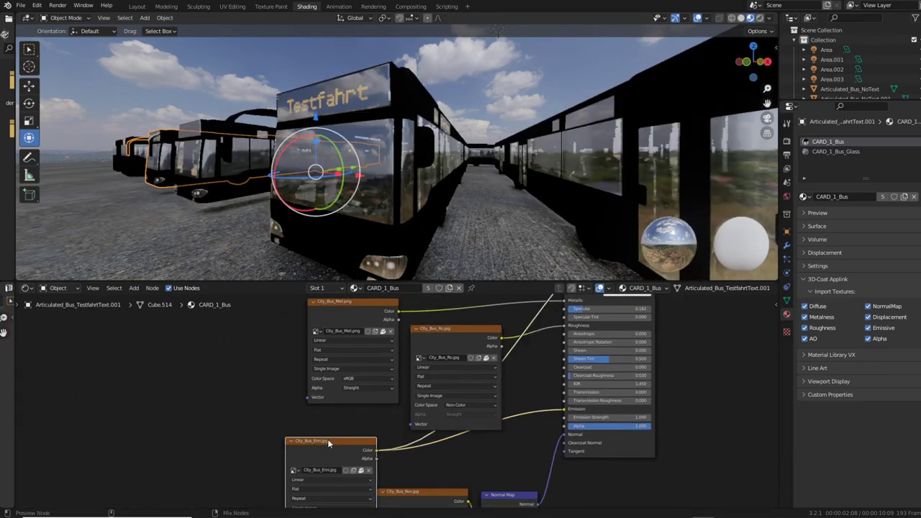
pyautogui.keyDown('ctrl'); pyautogui.keyDown('shift'); pyautogui.click(407, 492); pyautogui.keyUp('shift'); pyautogui.keyUp('ctrl')
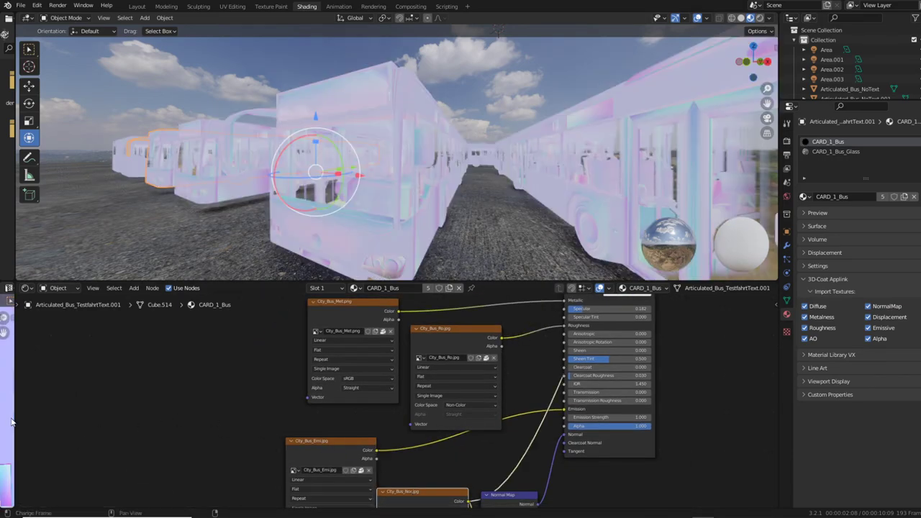
pyautogui.moveTo(14, 416); pyautogui.dragTo(572, 414)
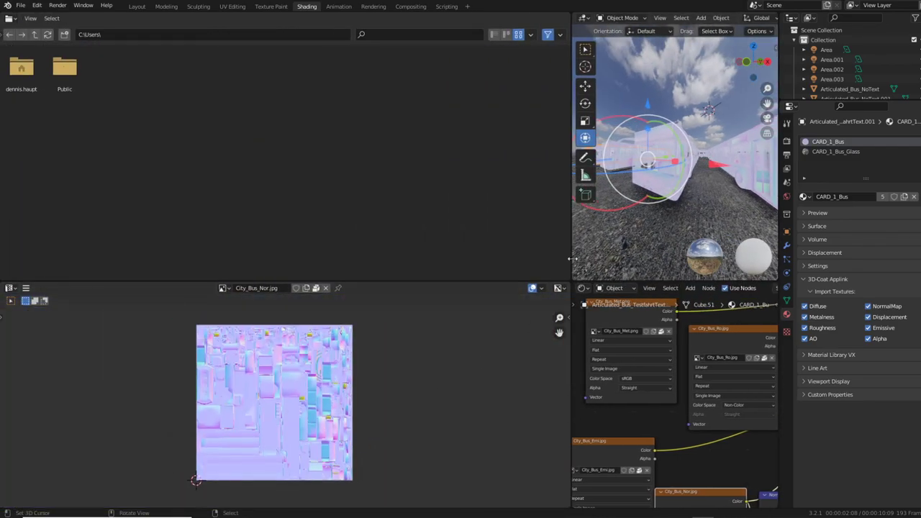
pyautogui.moveTo(572, 259); pyautogui.dragTo(15, 259)
pyautogui.scroll(-4, 491, 306)
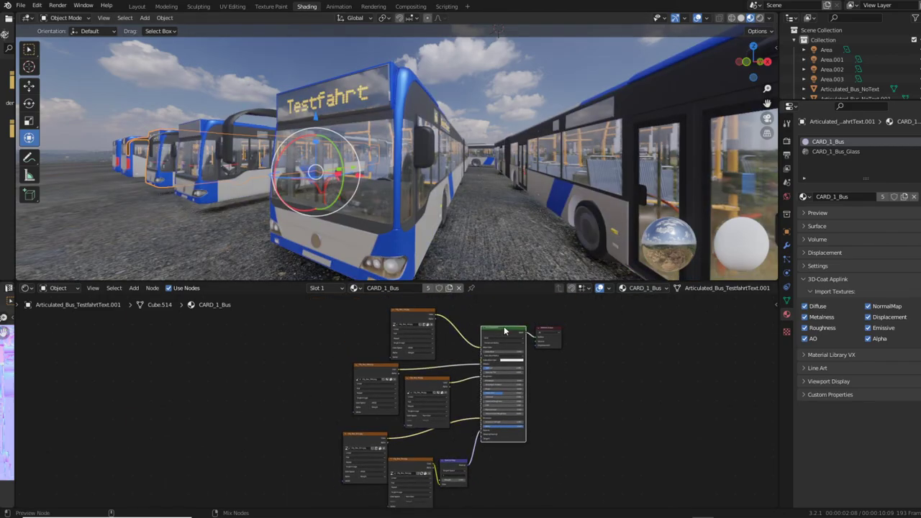
# - Set the World Background strength to 0 to darken the depot
pyautogui.moveTo(526, 191)
pyautogui.mouseDown(button='middle')
pyautogui.moveTo(434, 162)
pyautogui.moveTo(442, 167)
pyautogui.mouseUp(button='middle')
pyautogui.moveTo(501, 153); pyautogui.dragTo(407, 165, button='middle')
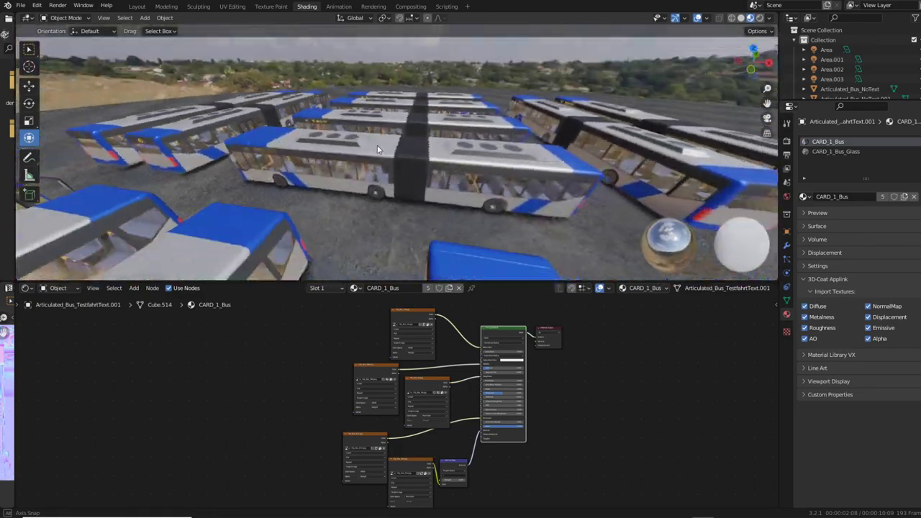
pyautogui.moveTo(413, 167); pyautogui.dragTo(436, 153, button='middle')
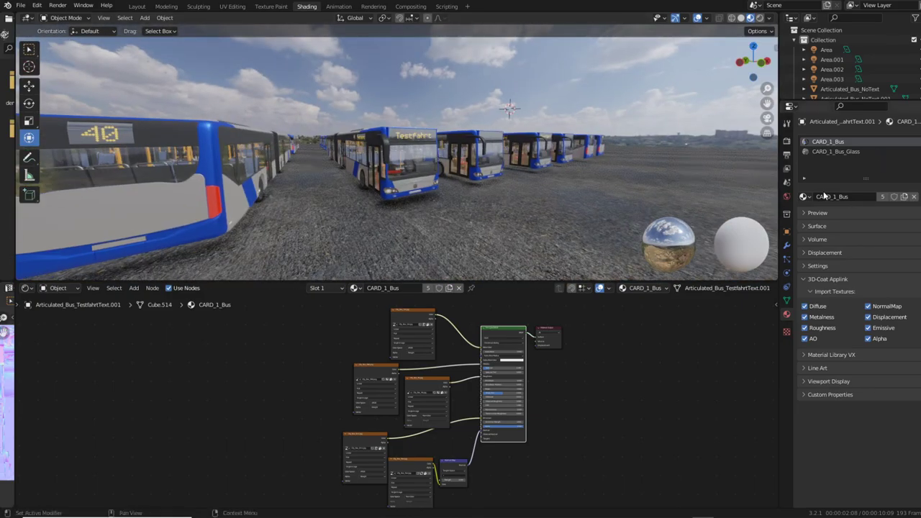
pyautogui.click(786, 195)
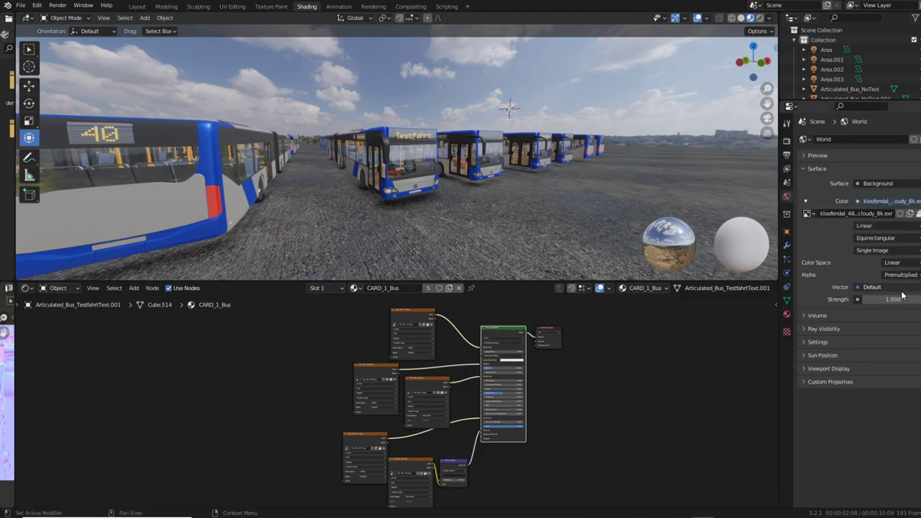
pyautogui.moveTo(902, 295); pyautogui.dragTo(874, 297)
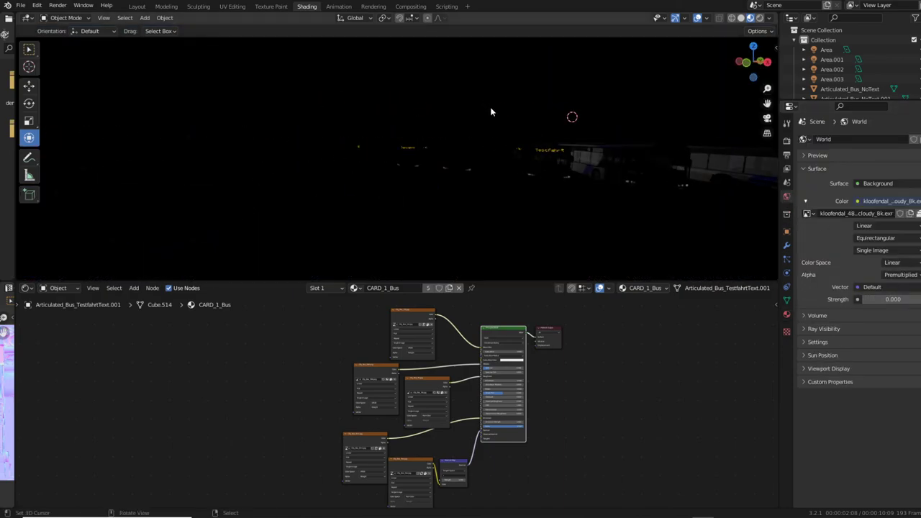
# - Frame the Testfahrt destination sign in a maximized 3D view and open the Viewport Shading options
pyautogui.click(430, 150)
pyautogui.press('KP_Decimal')
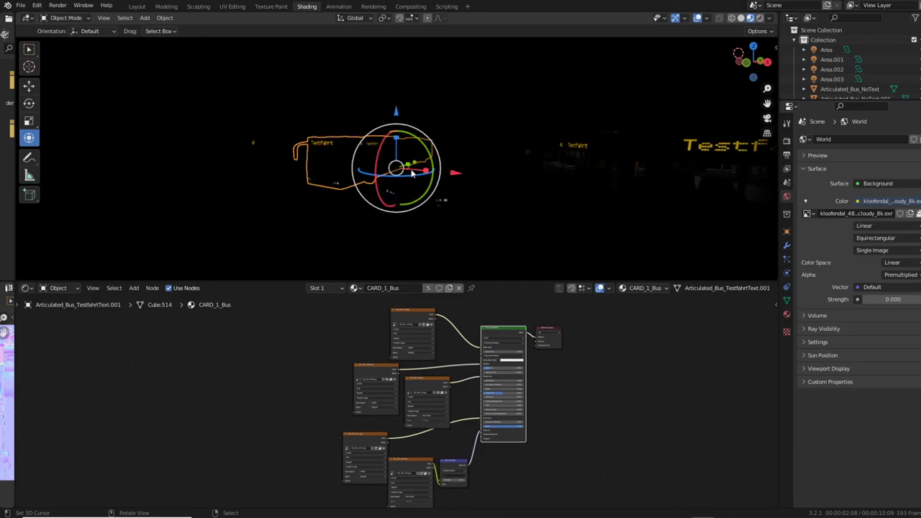
pyautogui.hotkey('ctrl', 'space')
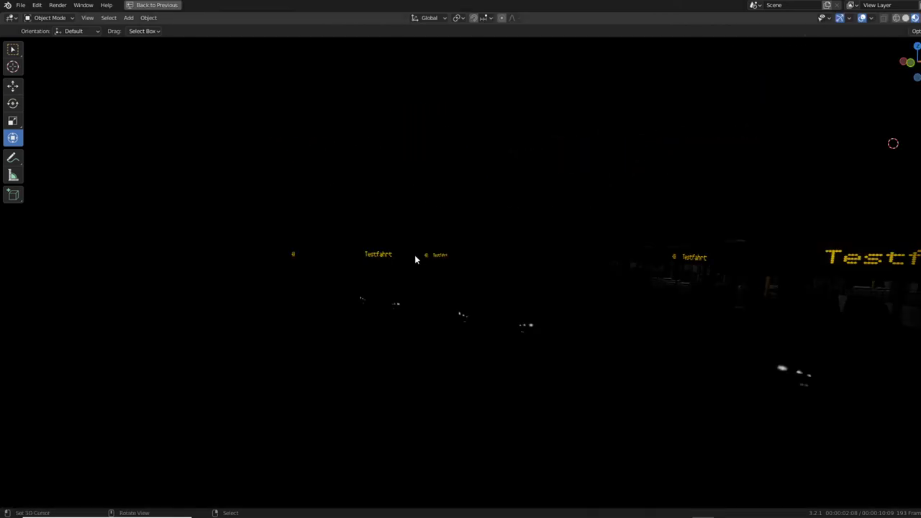
pyautogui.moveTo(412, 274)
pyautogui.mouseDown(button='middle')
pyautogui.moveTo(372, 241)
pyautogui.moveTo(516, 241)
pyautogui.moveTo(497, 242)
pyautogui.moveTo(505, 244)
pyautogui.mouseUp(button='middle')
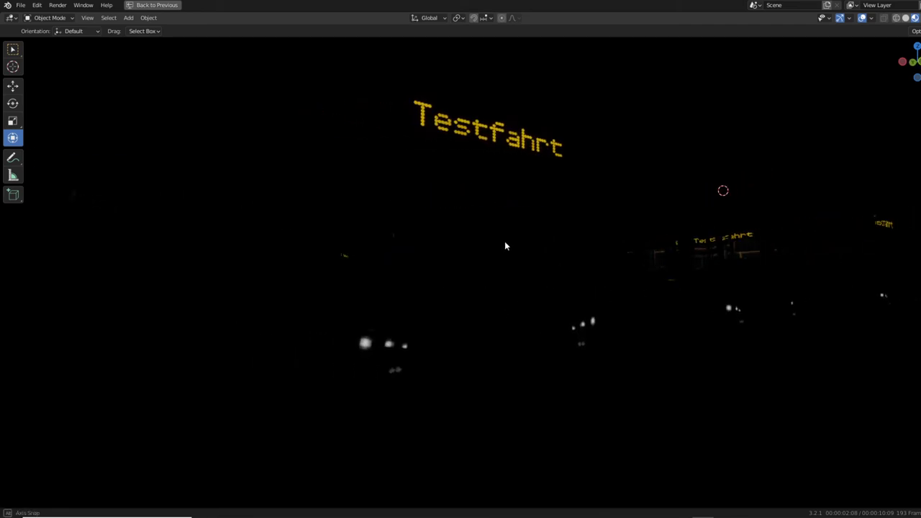
pyautogui.click(918, 18)
# - Turn off scene world lighting in the viewport and switch to a different preview HDRI
pyautogui.click(851, 77)
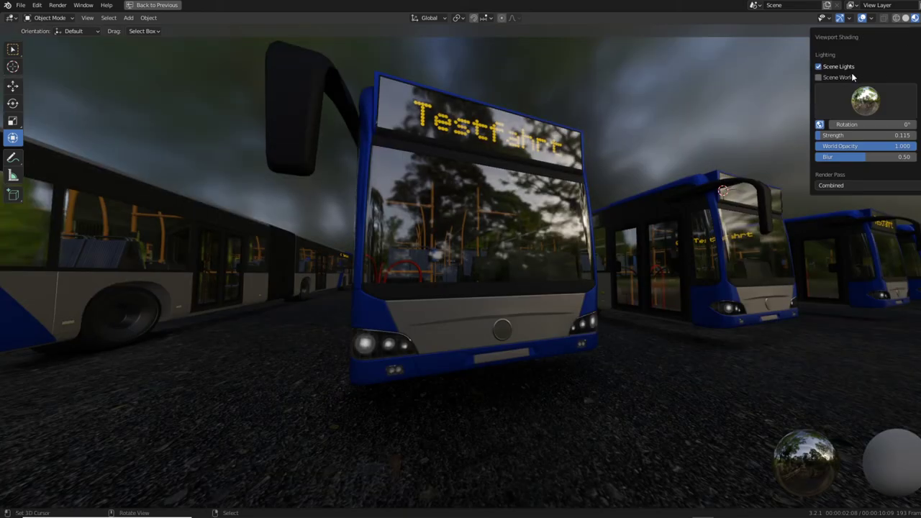
pyautogui.click(854, 77)
pyautogui.click(853, 77)
pyautogui.click(867, 98)
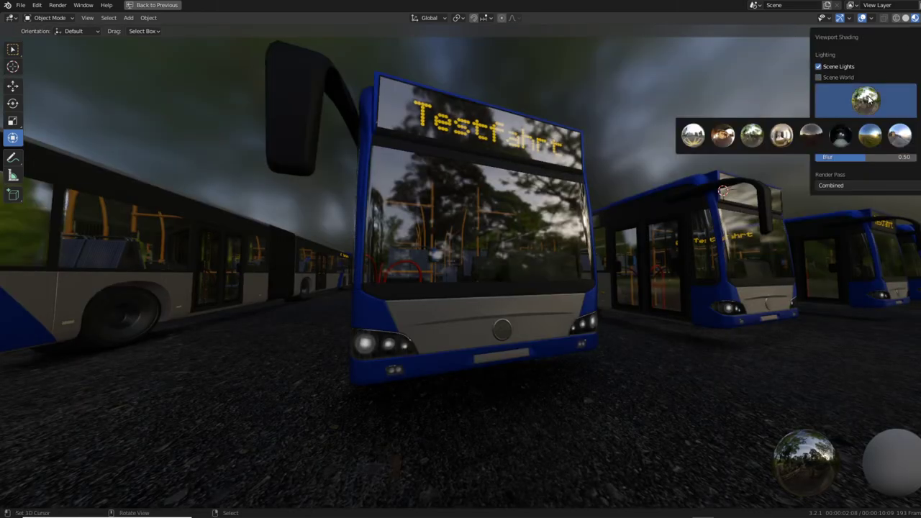
pyautogui.click(723, 135)
# - Select the right-hand bus and fade the preview HDRI strength to 0
pyautogui.moveTo(461, 237)
pyautogui.mouseDown(button='middle')
pyautogui.moveTo(423, 179)
pyautogui.moveTo(496, 188)
pyautogui.moveTo(771, 170)
pyautogui.moveTo(581, 183)
pyautogui.moveTo(686, 201)
pyautogui.moveTo(534, 213)
pyautogui.moveTo(573, 215)
pyautogui.moveTo(557, 196)
pyautogui.moveTo(587, 196)
pyautogui.mouseUp(button='middle')
pyautogui.click(686, 201)
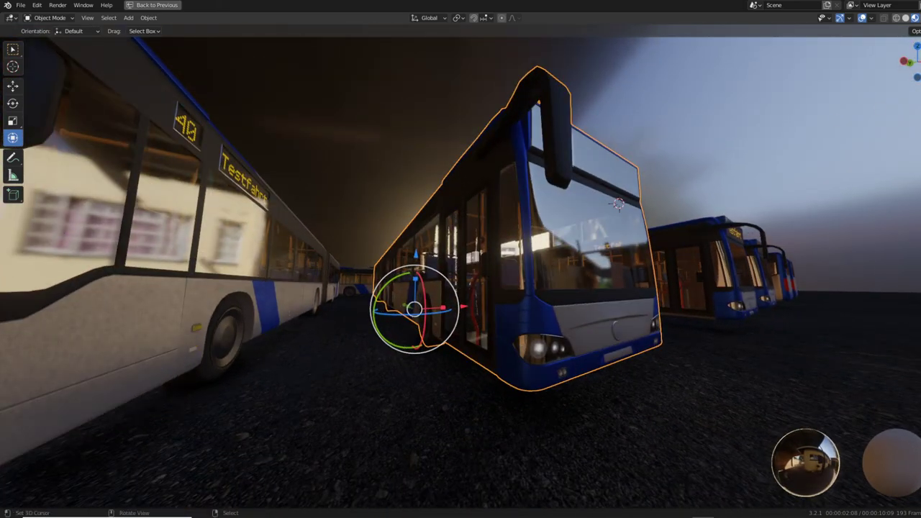
pyautogui.click(916, 18)
pyautogui.moveTo(884, 135); pyautogui.dragTo(841, 135)
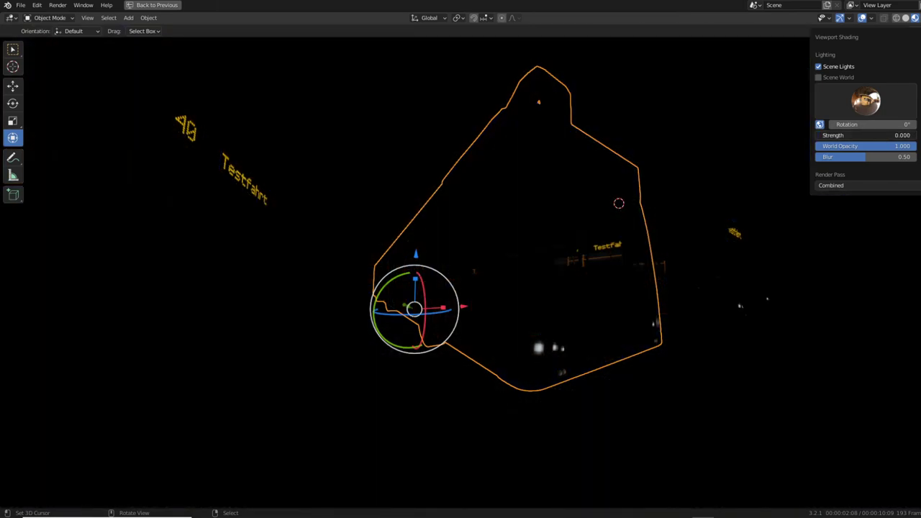
pyautogui.moveTo(572, 197)
pyautogui.mouseDown(button='middle')
pyautogui.moveTo(461, 225)
pyautogui.moveTo(618, 212)
pyautogui.moveTo(549, 245)
pyautogui.moveTo(564, 237)
pyautogui.moveTo(564, 207)
pyautogui.moveTo(409, 220)
pyautogui.moveTo(405, 232)
pyautogui.moveTo(422, 263)
pyautogui.moveTo(563, 238)
pyautogui.moveTo(612, 259)
pyautogui.moveTo(561, 240)
pyautogui.moveTo(565, 246)
pyautogui.mouseUp(button='middle')
# - Select the nearby bus, restore the full Shading layout and show the CARD_1_Bus material
pyautogui.click(502, 308)
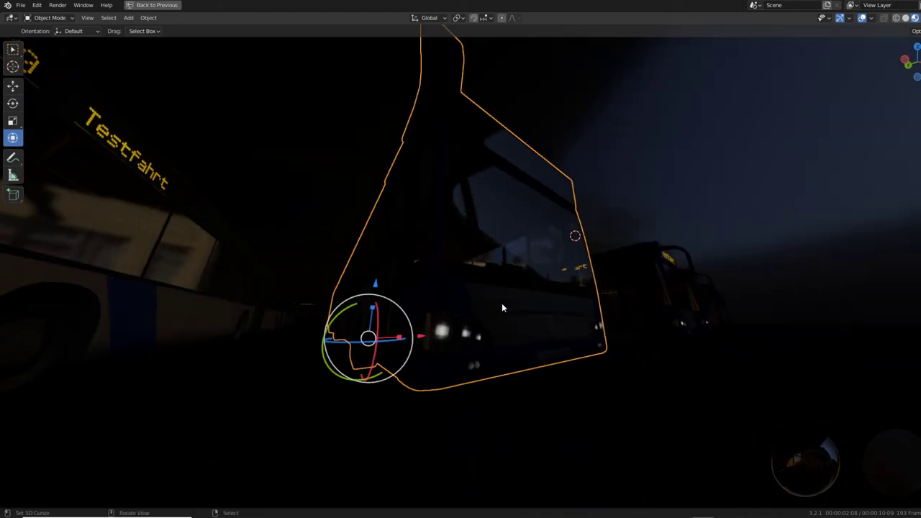
pyautogui.hotkey('ctrl', 'space')
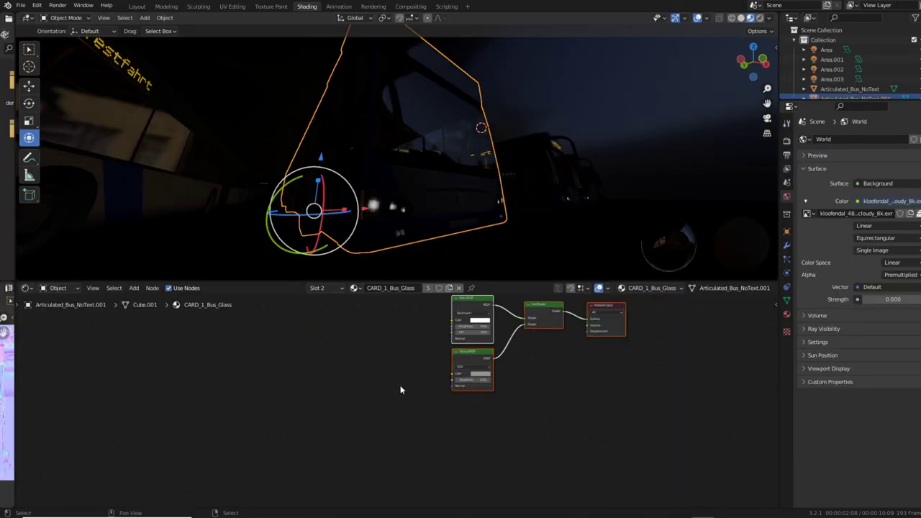
pyautogui.click(786, 314)
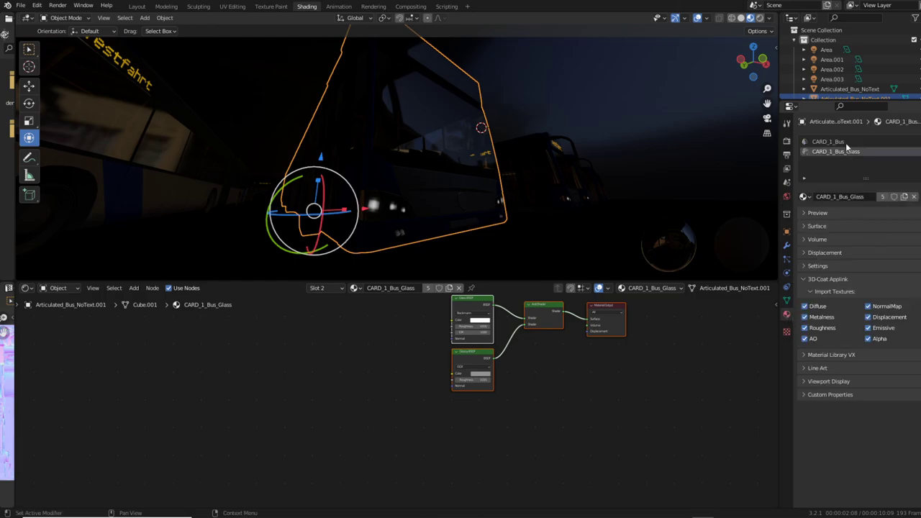
pyautogui.click(827, 141)
# - Set the CARD_1_Bus Principled BSDF Emission Strength to 84.8
pyautogui.scroll(2, 608, 399)
pyautogui.scroll(2, 608, 399)
pyautogui.scroll(2, 607, 398)
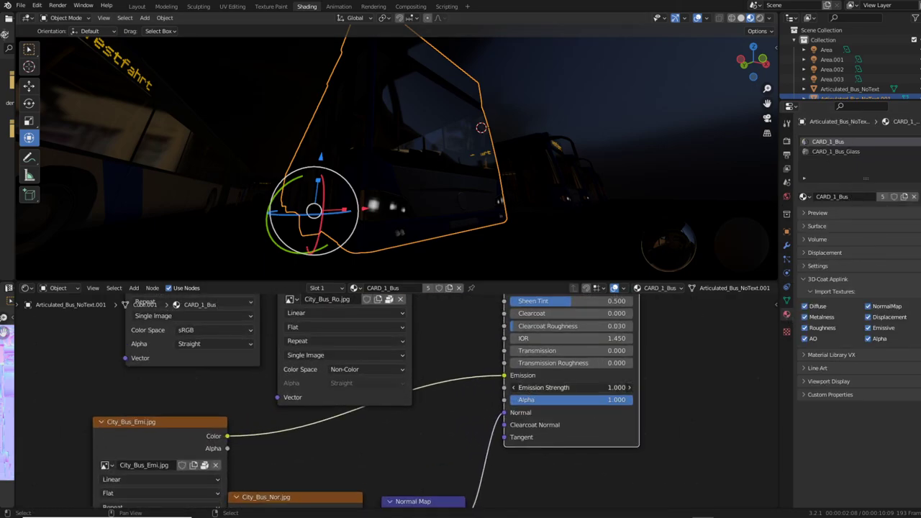
pyautogui.moveTo(568, 387); pyautogui.dragTo(625, 387)
pyautogui.moveTo(568, 387); pyautogui.dragTo(547, 387)
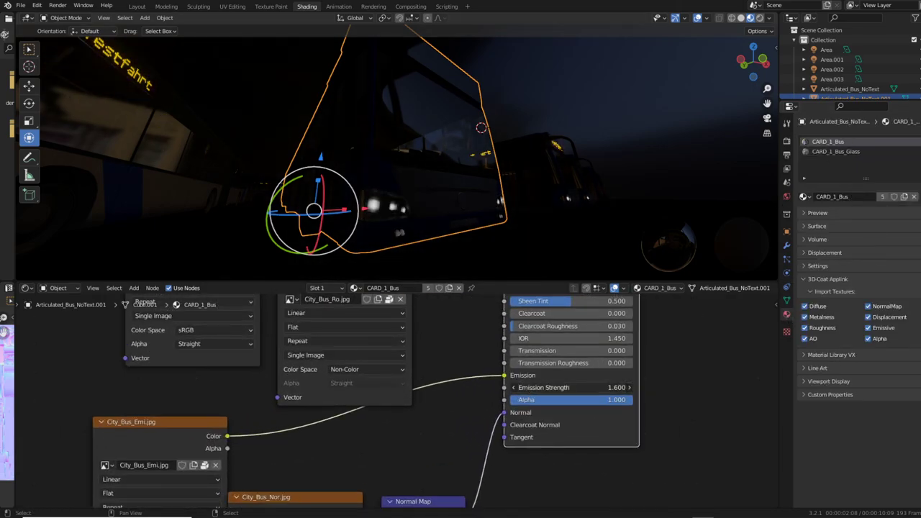